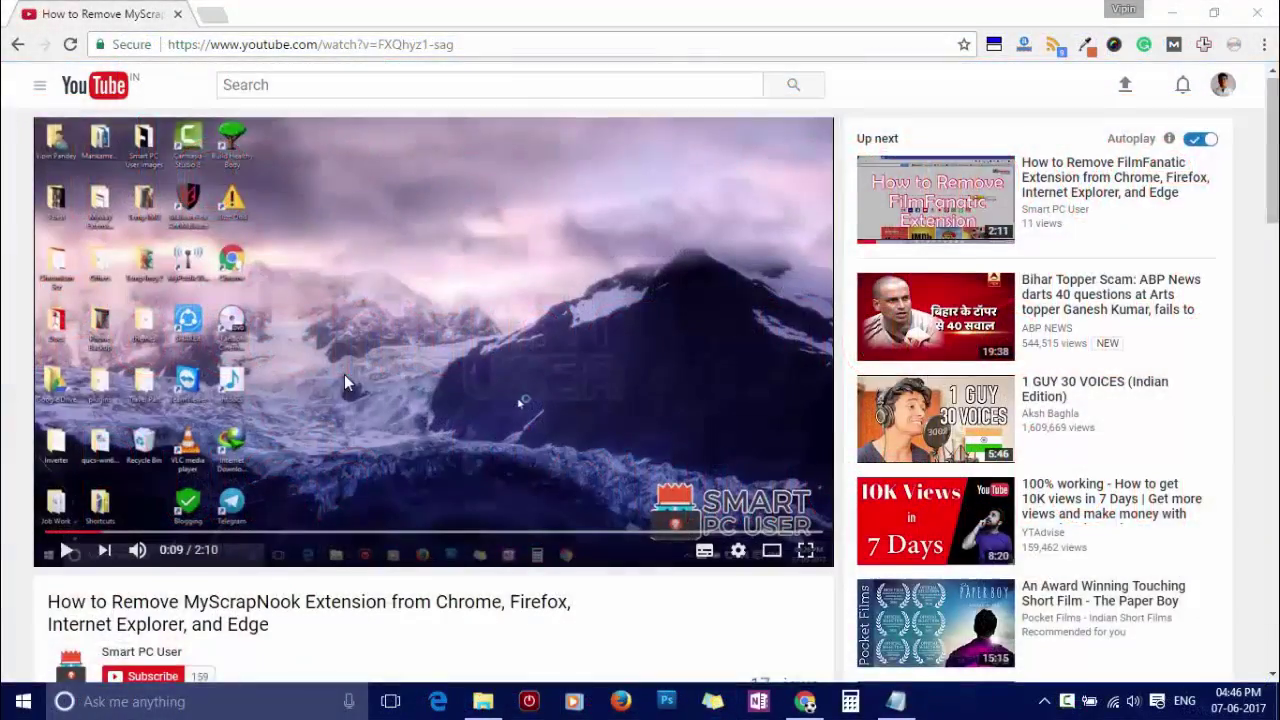
# Subscribe to the Smart PC User channel and turn on all its notifications
pyautogui.scroll(-2, 344, 374)
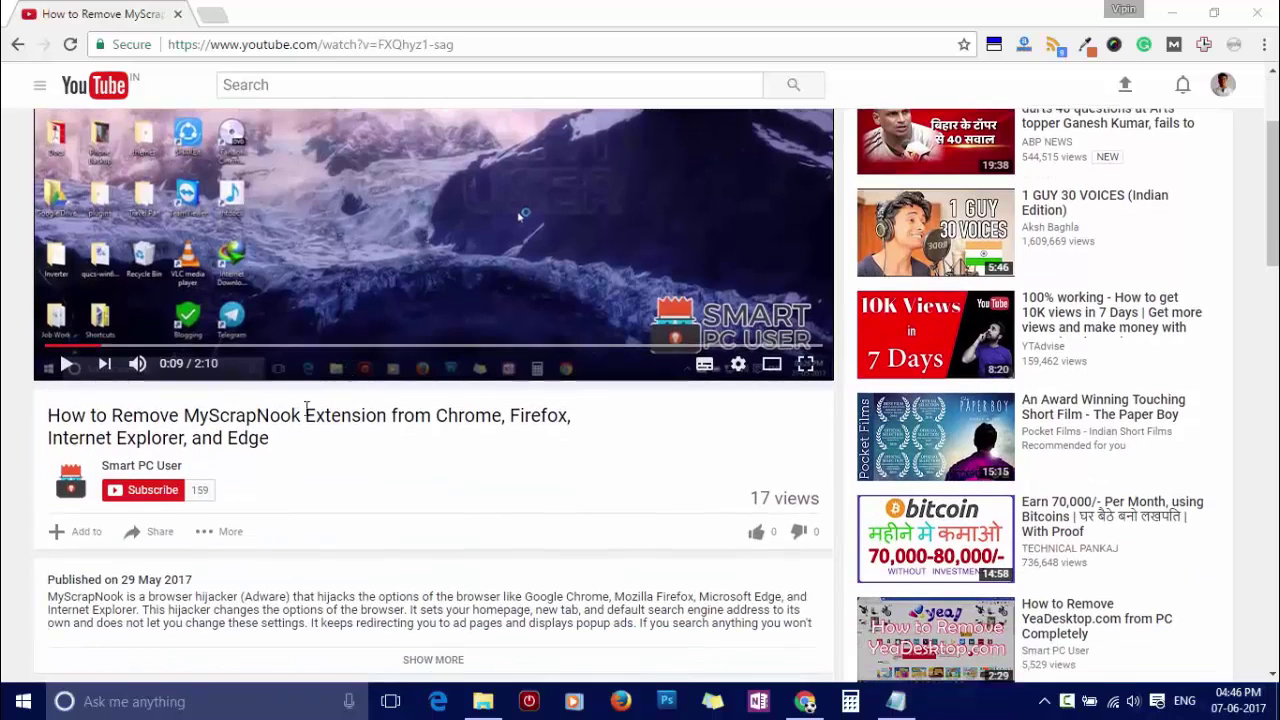
pyautogui.click(147, 492)
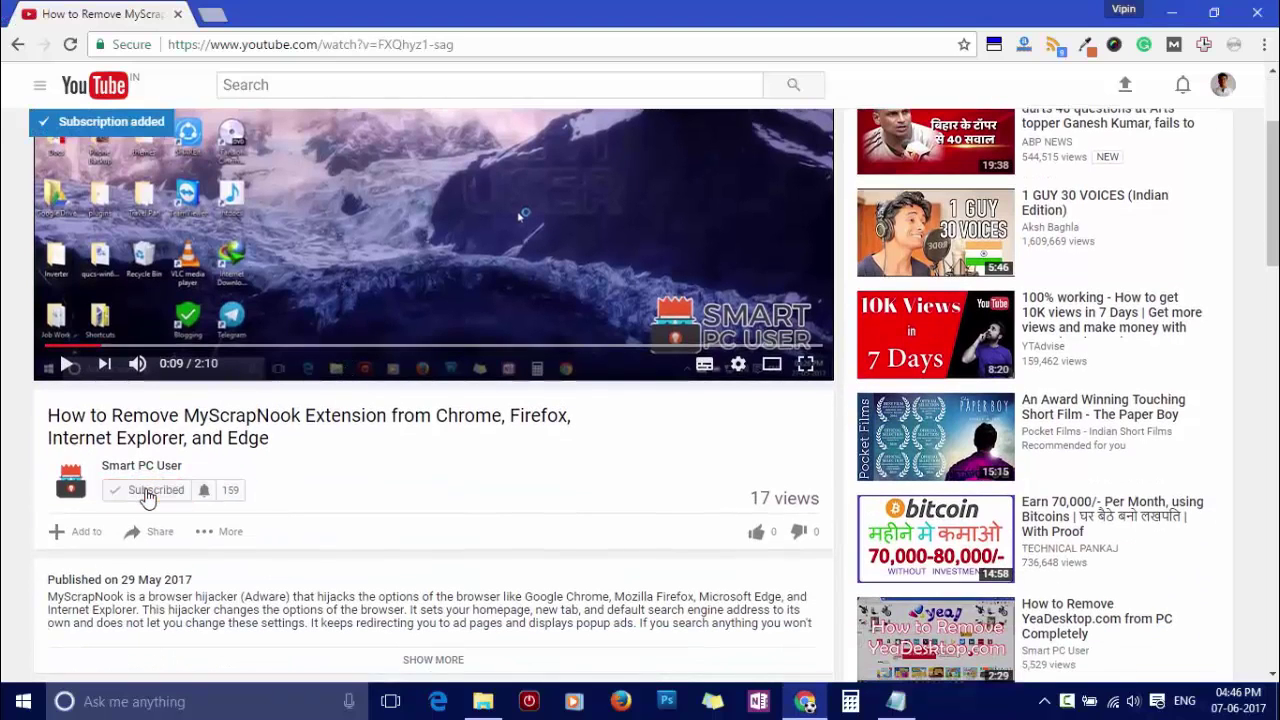
pyautogui.click(204, 492)
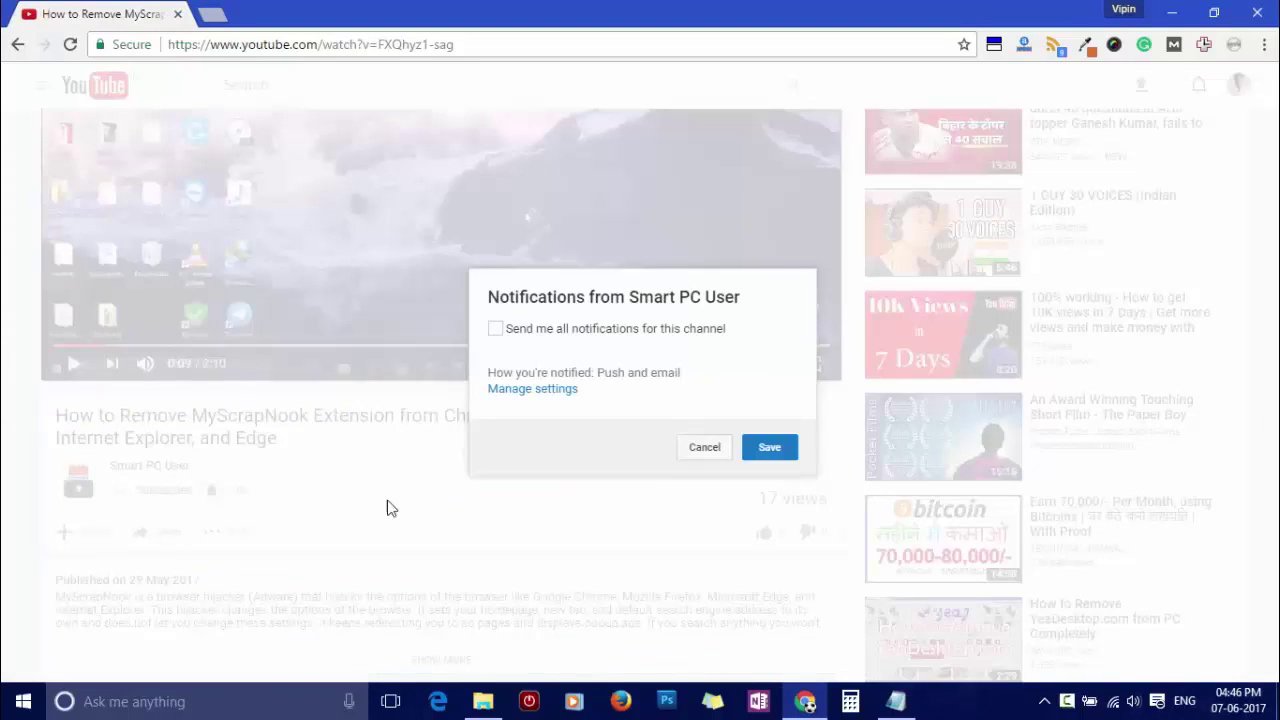
pyautogui.click(590, 330)
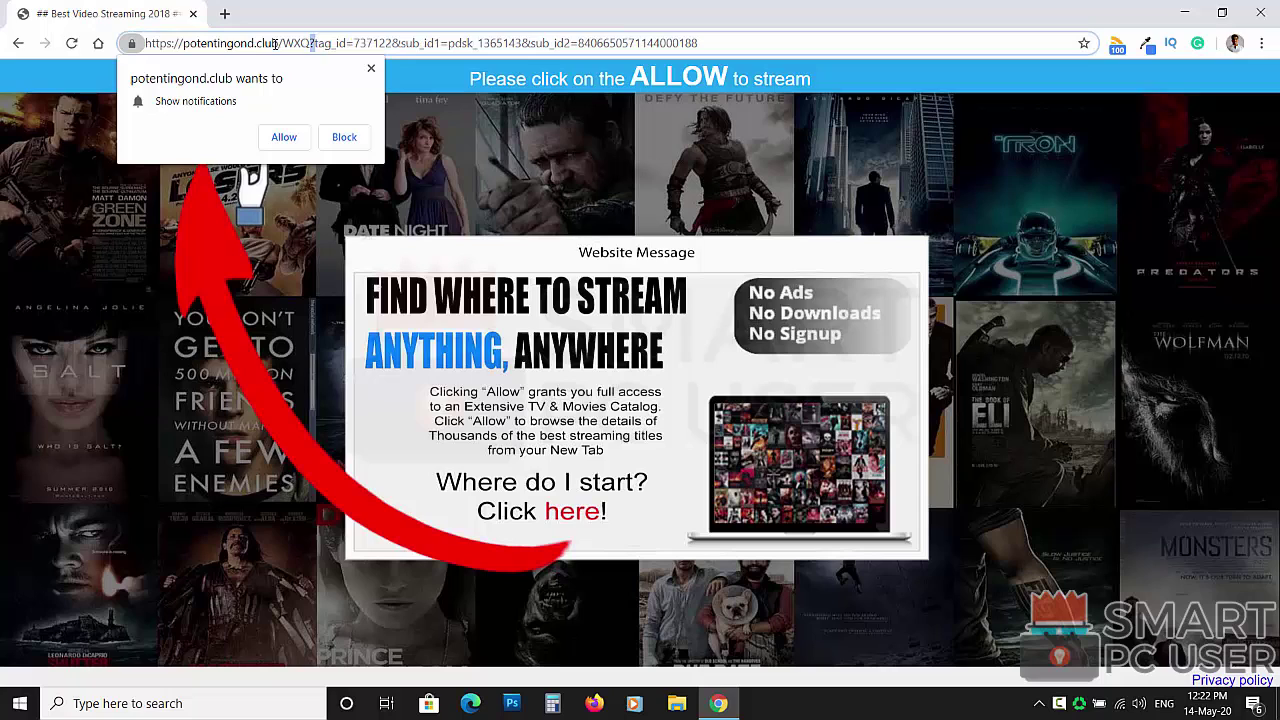
pyautogui.click(274, 44)
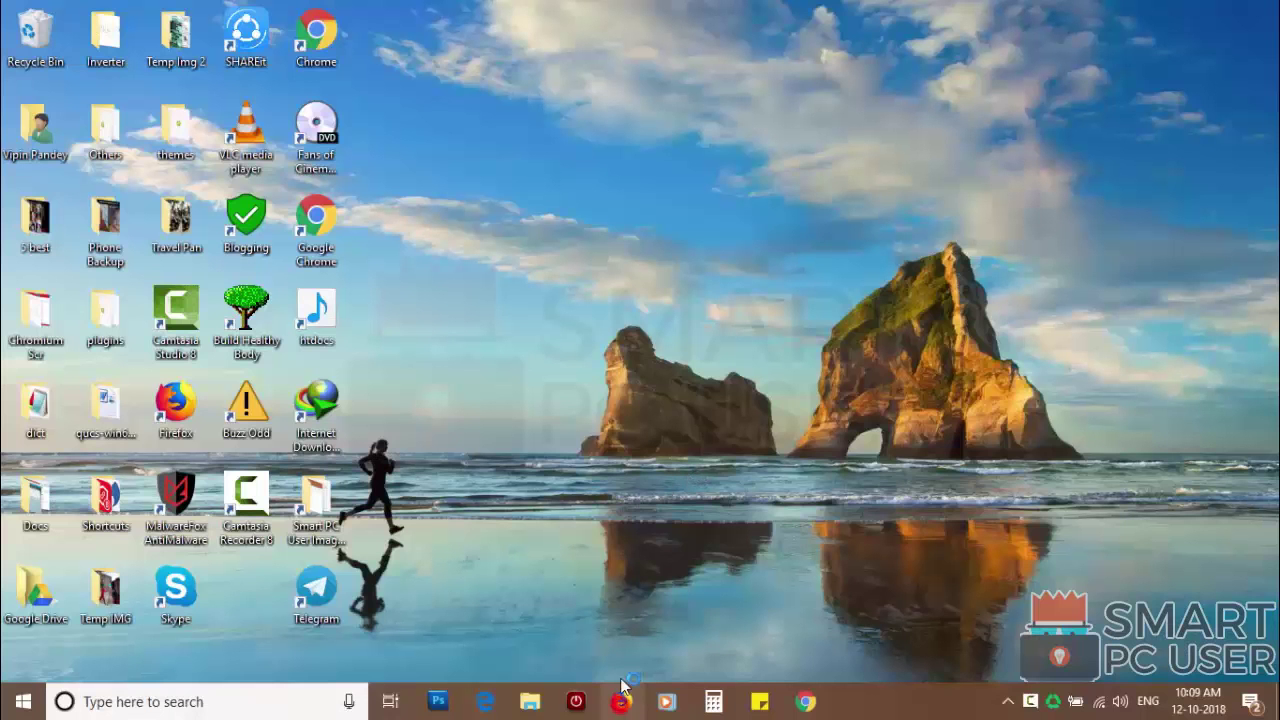
# Launch Firefox and open the notification permissions under Options > Privacy & Security
pyautogui.click(621, 697)
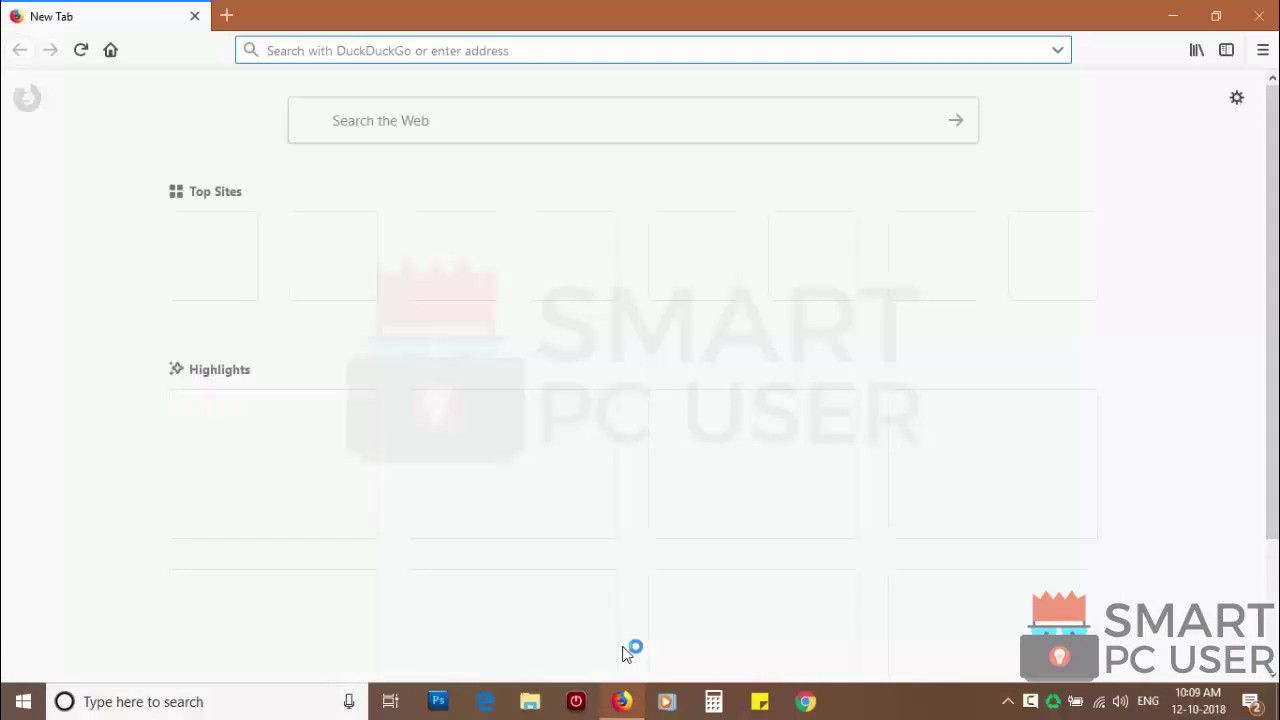
pyautogui.click(1262, 50)
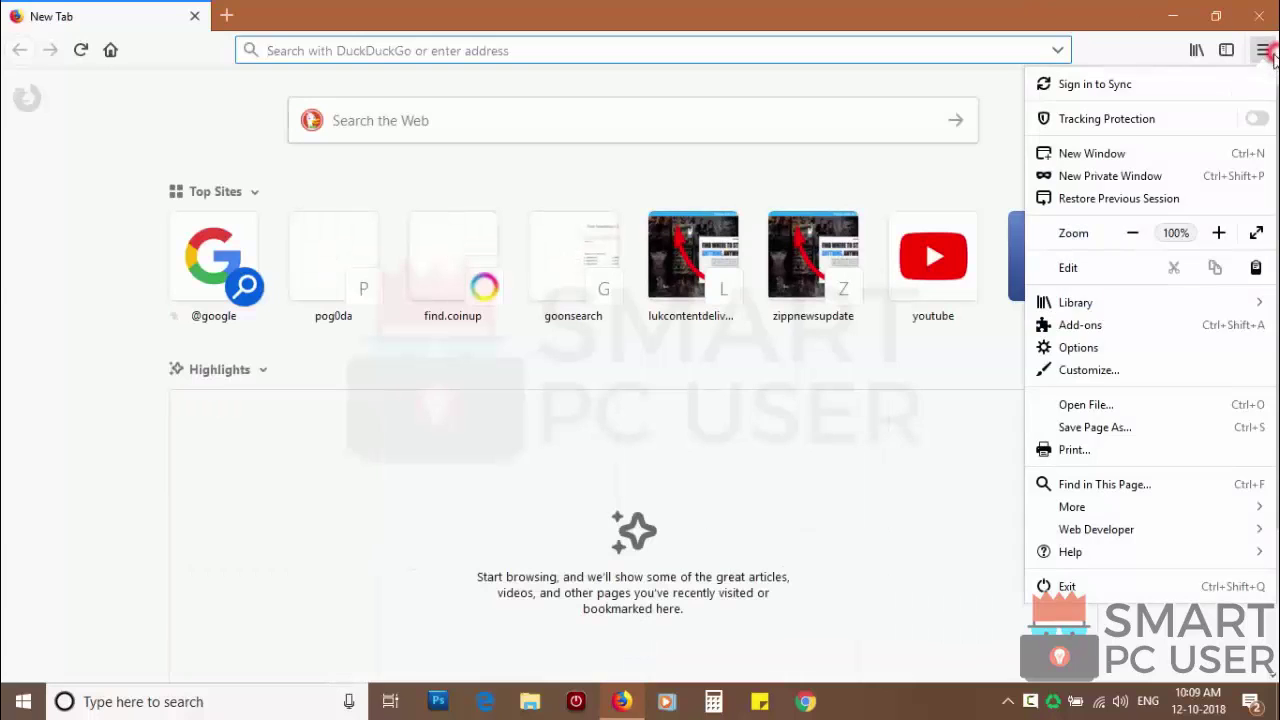
pyautogui.click(1078, 350)
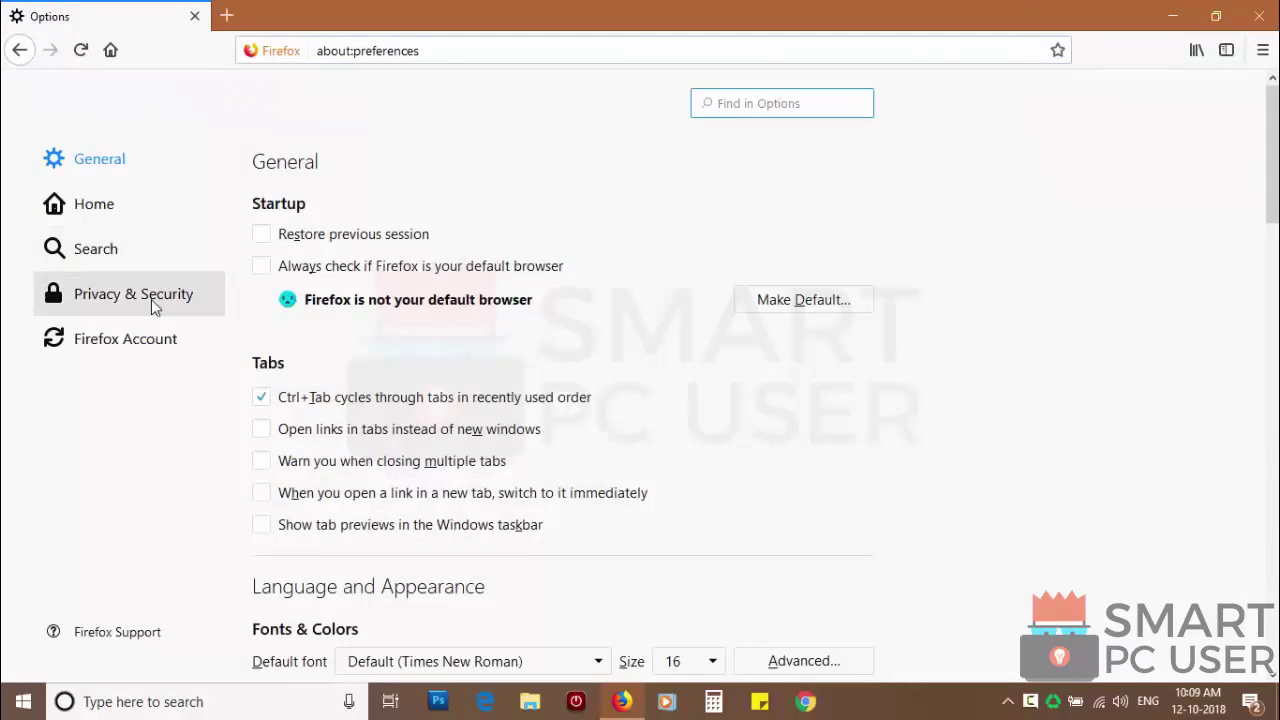
pyautogui.click(155, 298)
pyautogui.scroll(-15, 570, 380)
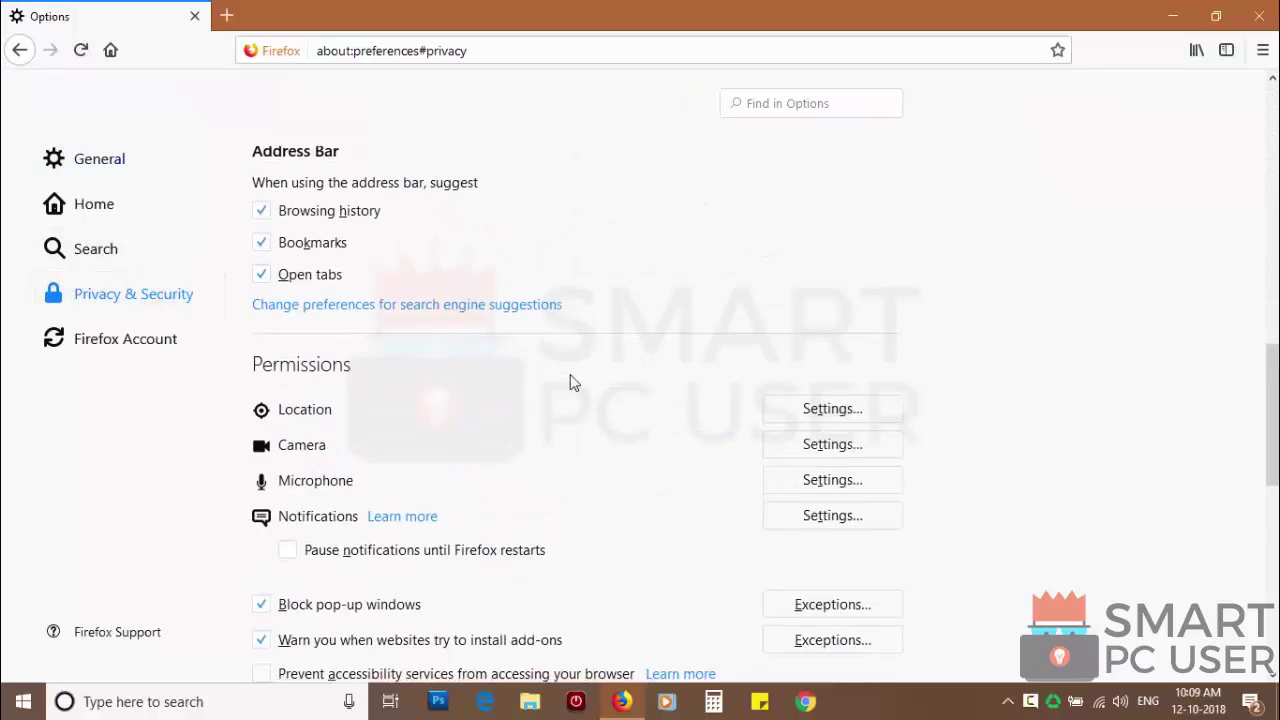
pyautogui.scroll(-3, 570, 380)
pyautogui.scroll(2, 570, 380)
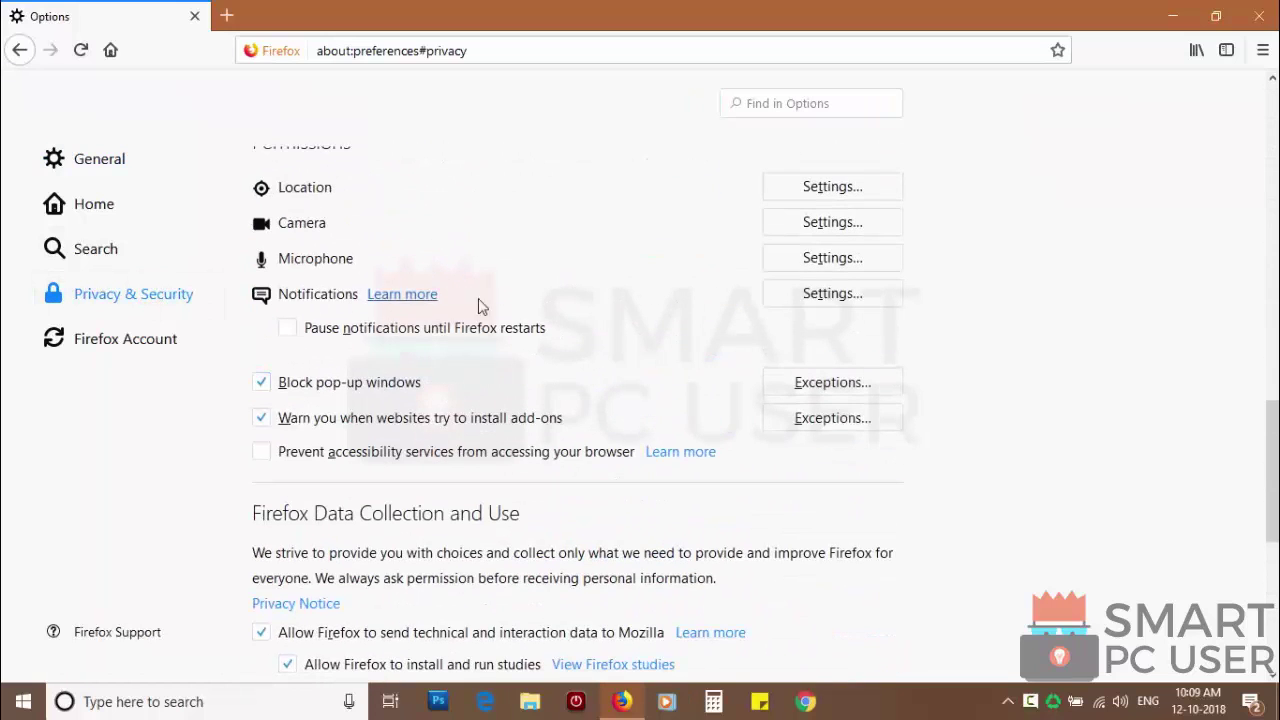
pyautogui.click(834, 293)
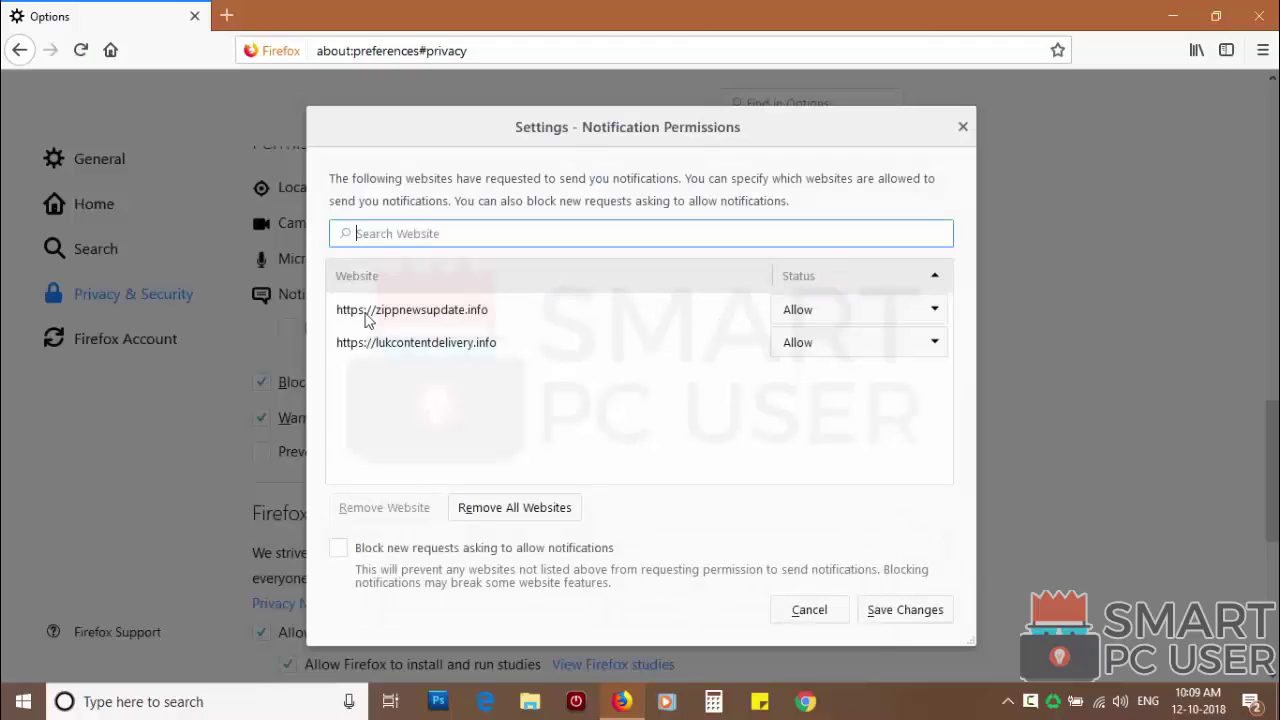
# Block zippnewsupdate.info and lukcontentdelivery.info, then remove all websites from the list
pyautogui.click(844, 315)
pyautogui.click(803, 363)
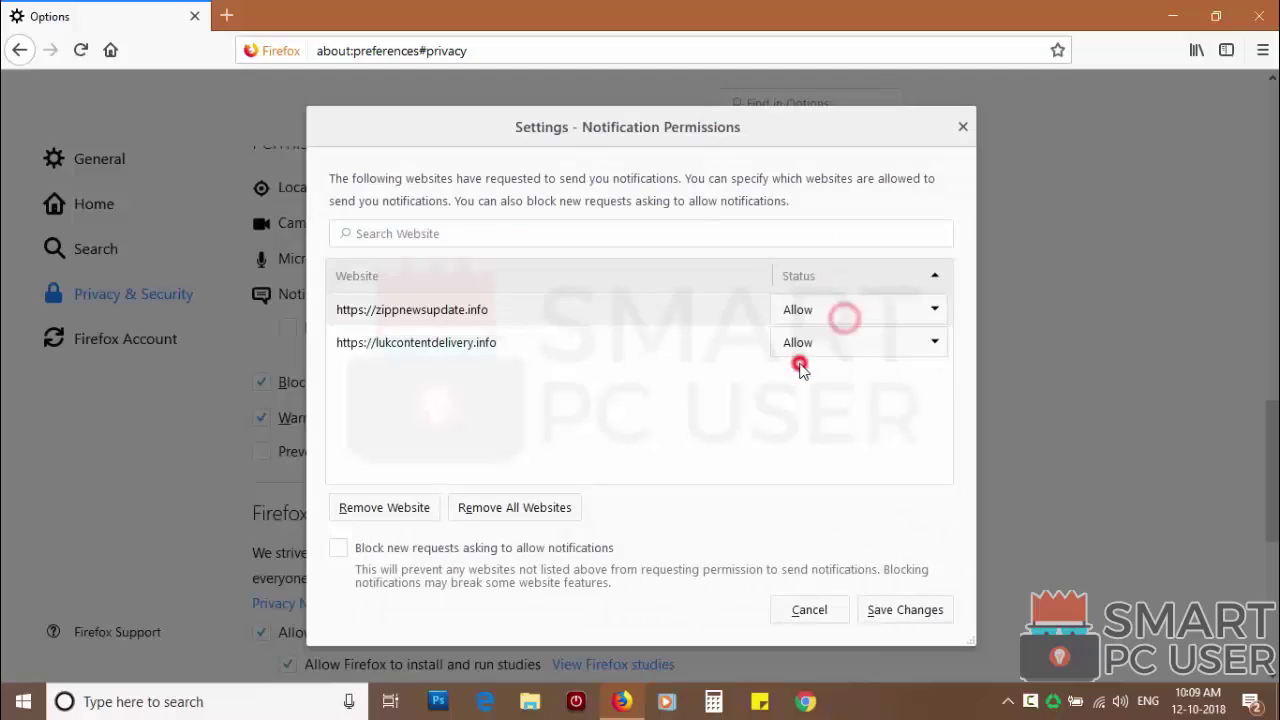
pyautogui.click(816, 344)
pyautogui.click(806, 394)
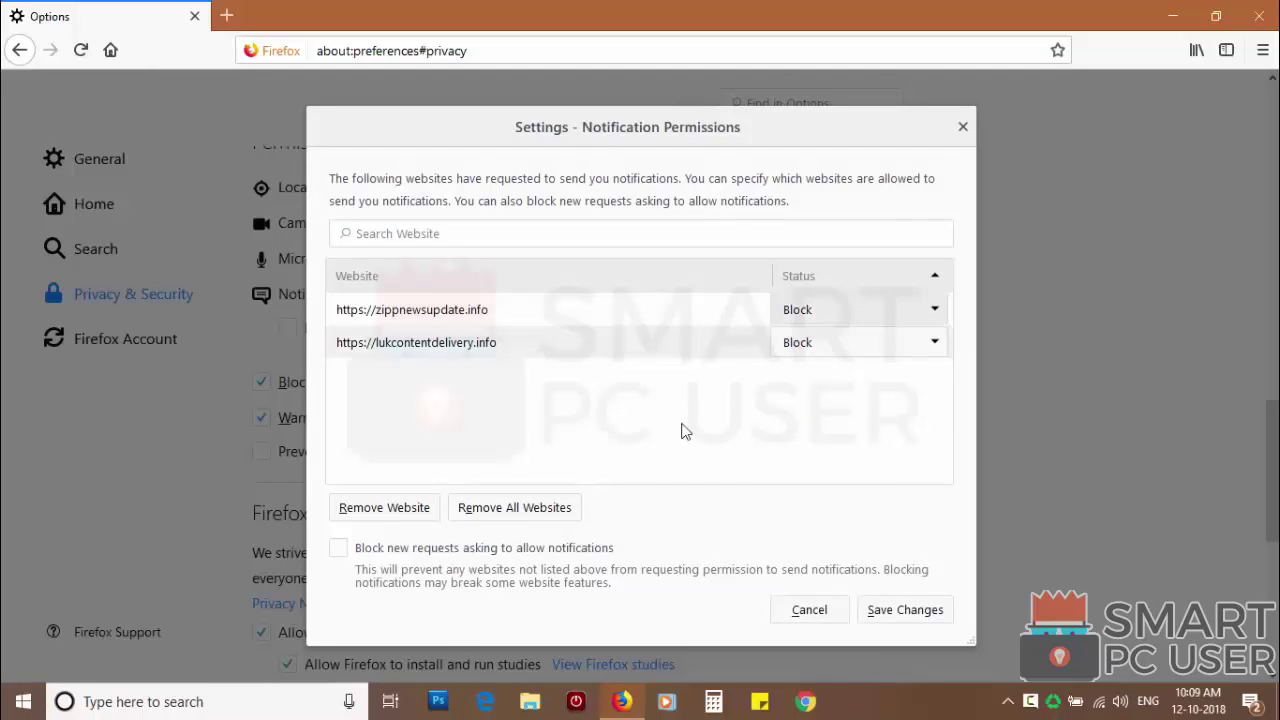
pyautogui.click(512, 512)
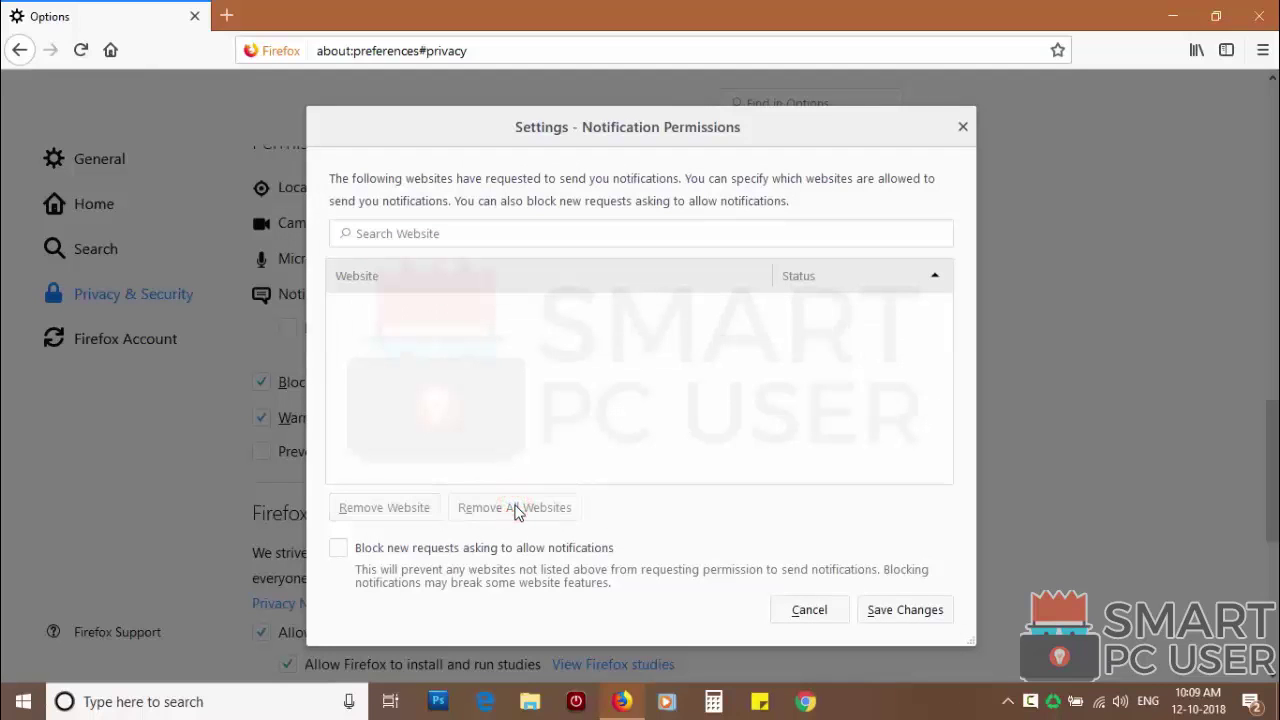
# Save the notification permission changes and restart Firefox
pyautogui.click(900, 611)
pyautogui.click(1262, 18)
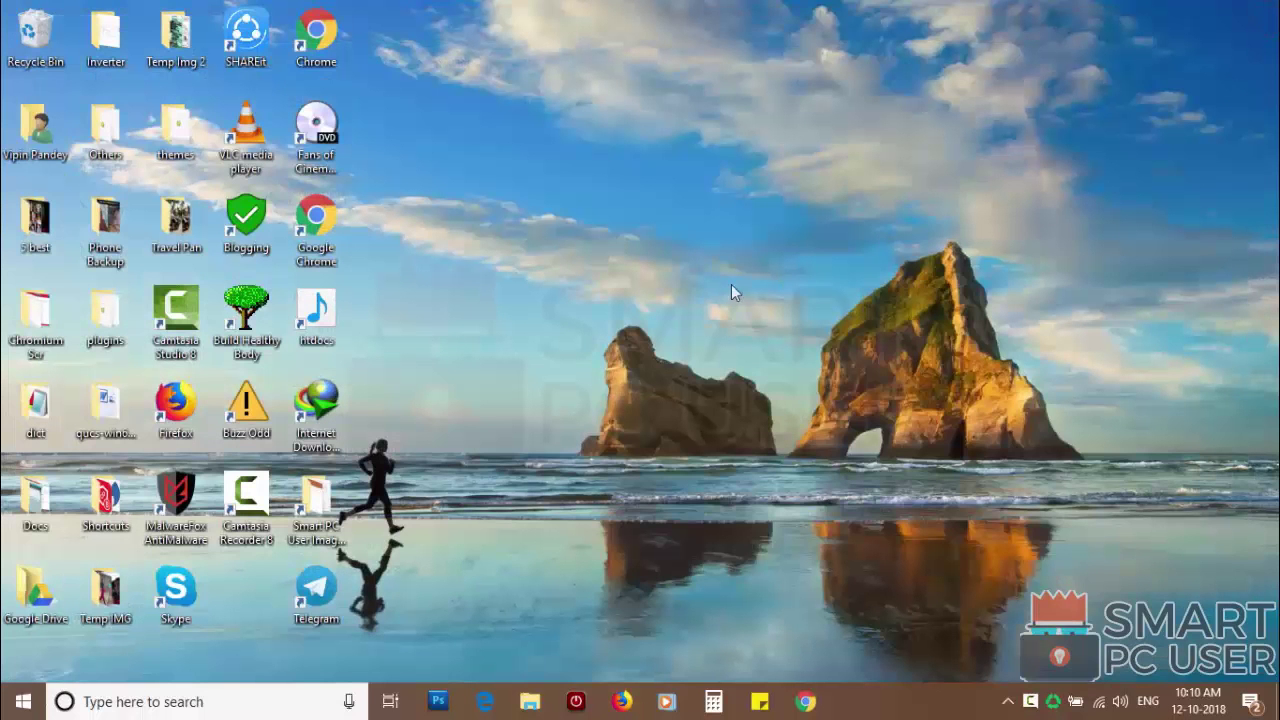
pyautogui.click(622, 701)
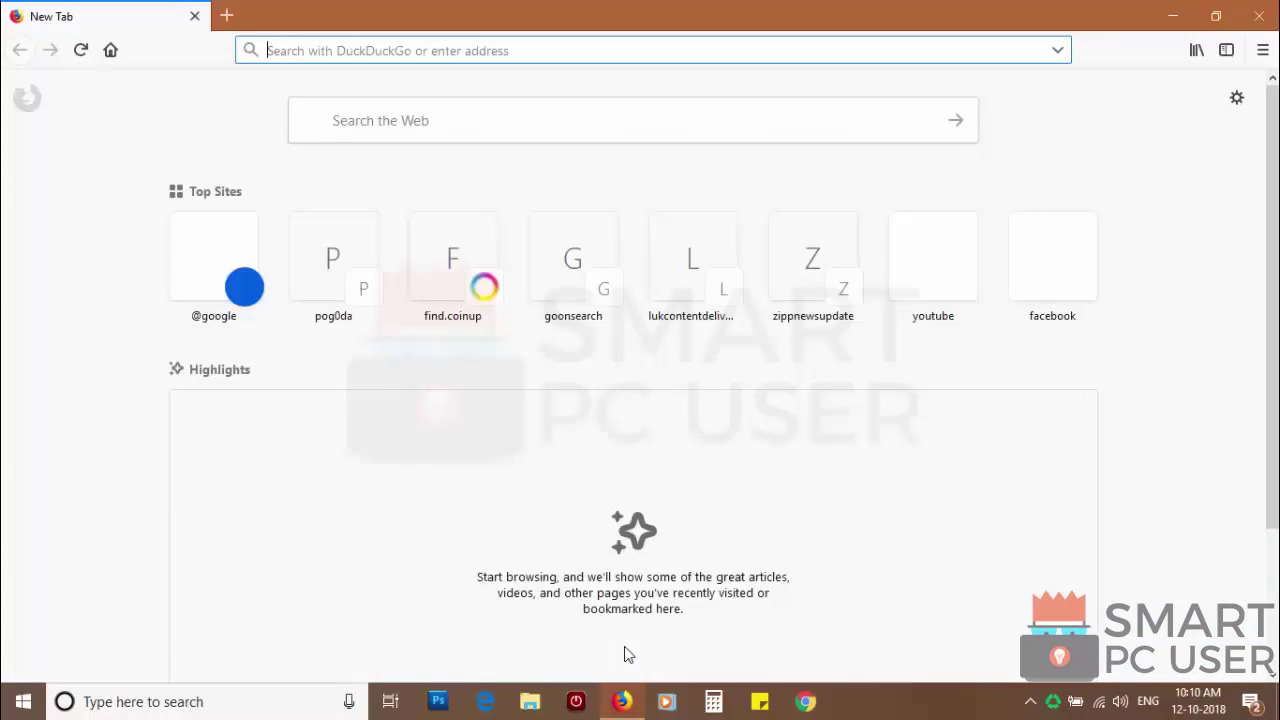
# Refresh Firefox from Troubleshooting Information, restoring only the chosen windows and tabs
pyautogui.click(1262, 49)
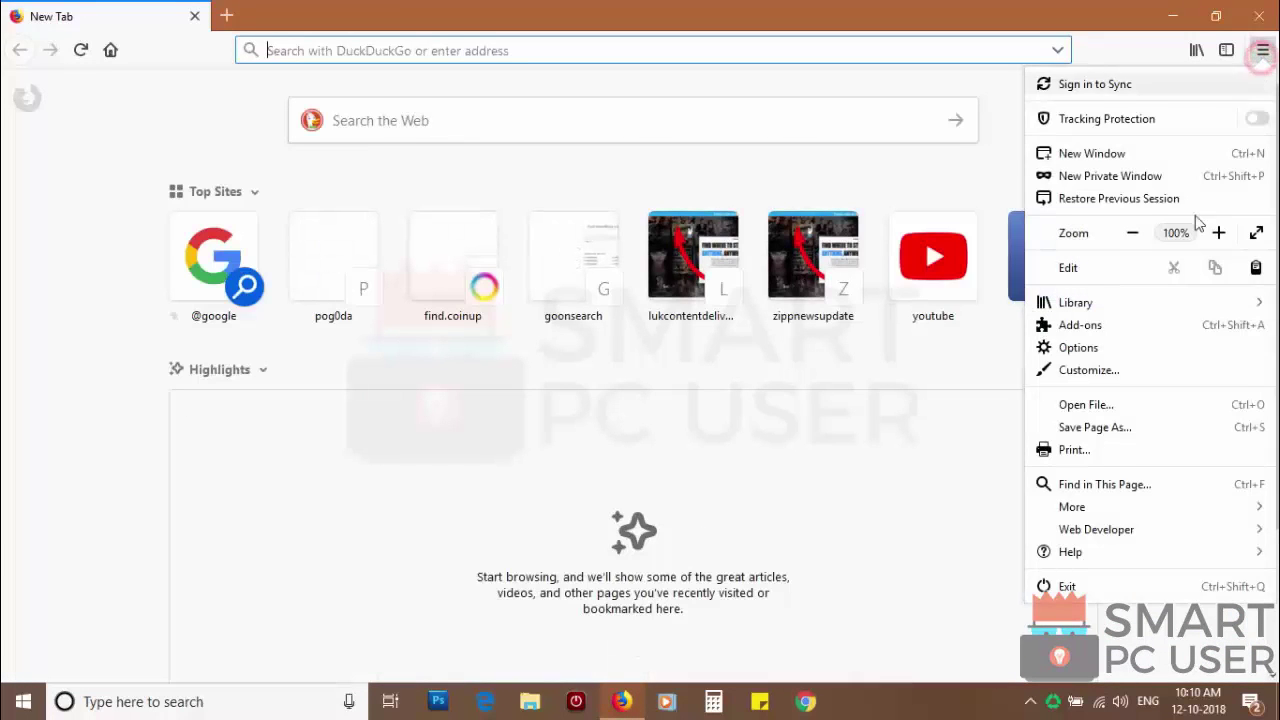
pyautogui.click(1106, 553)
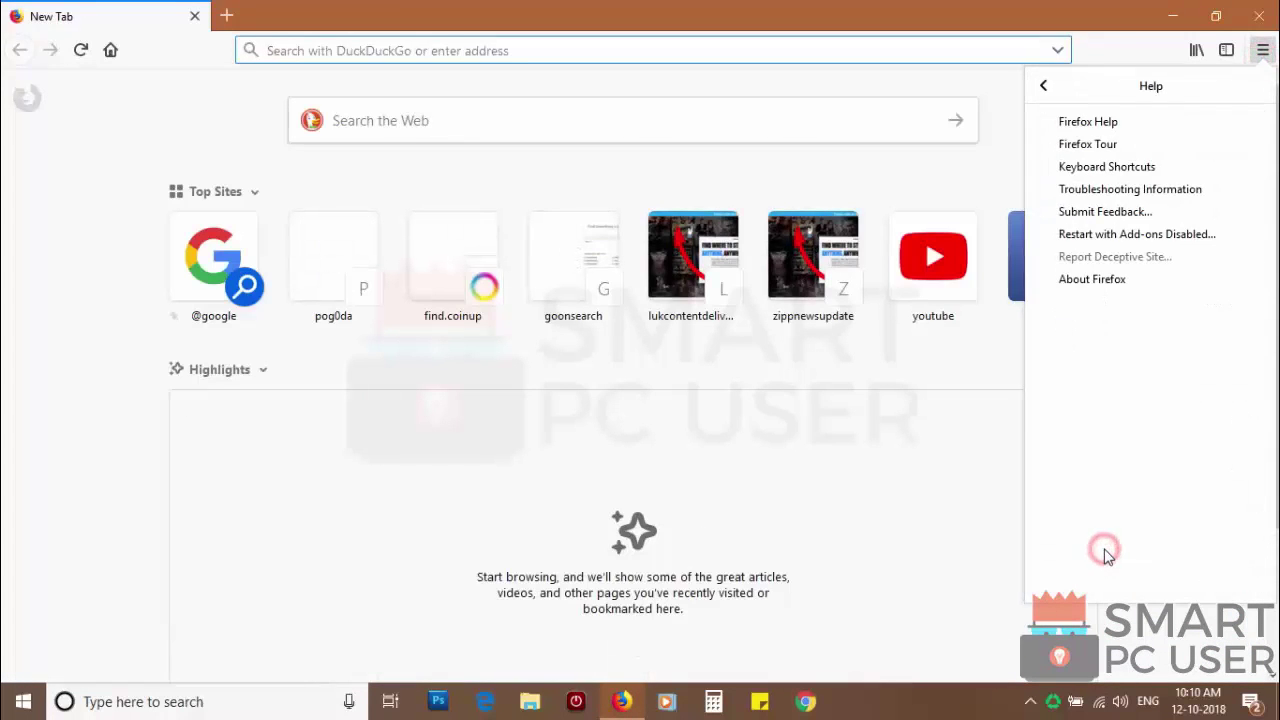
pyautogui.click(1113, 194)
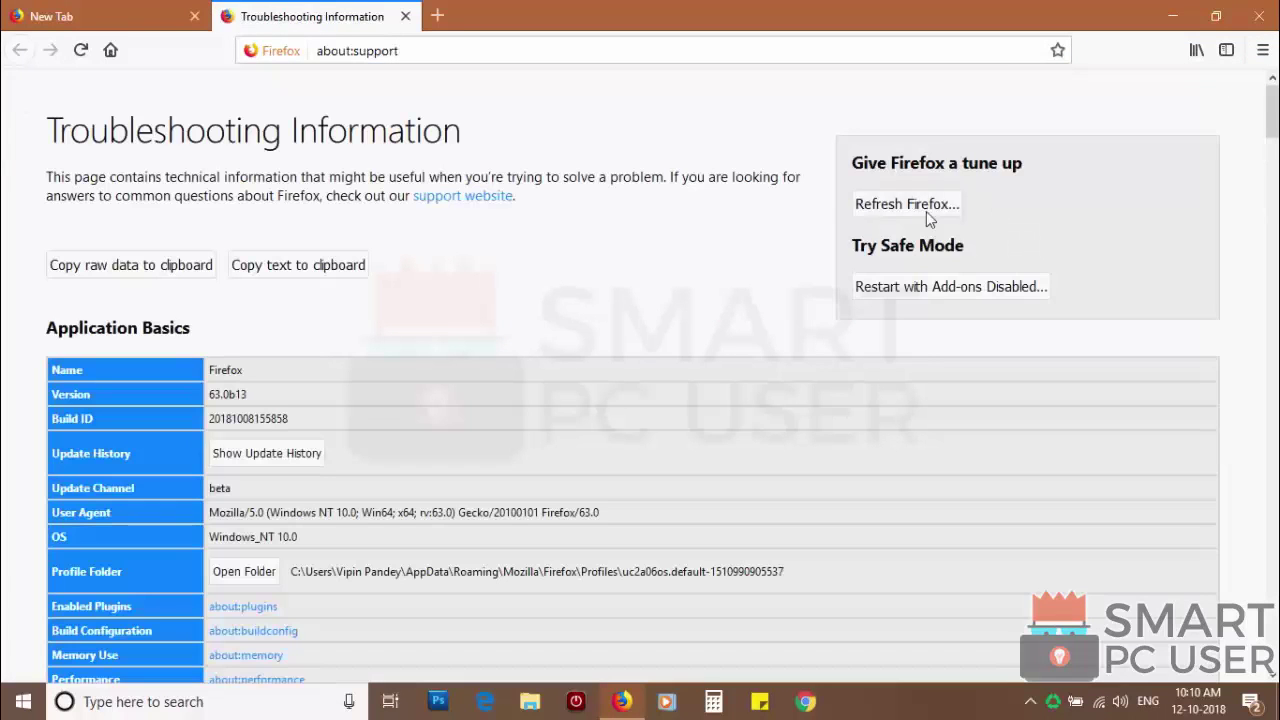
pyautogui.click(926, 204)
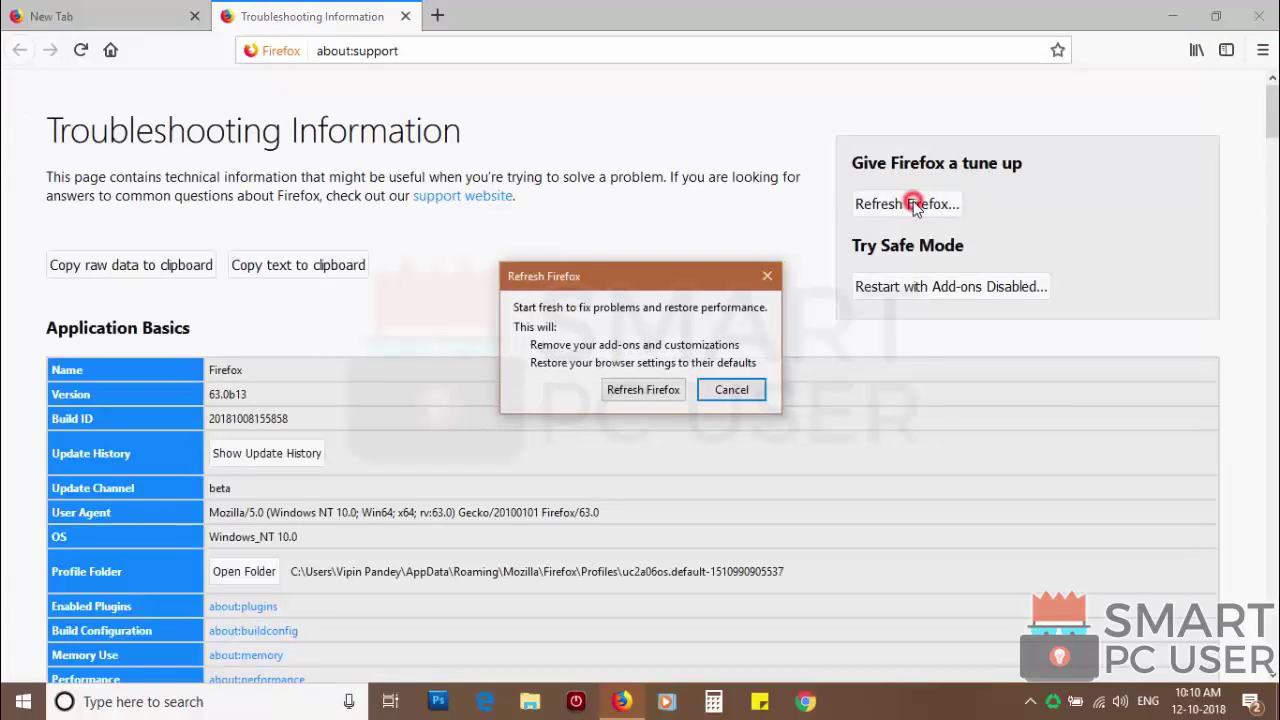
pyautogui.click(636, 390)
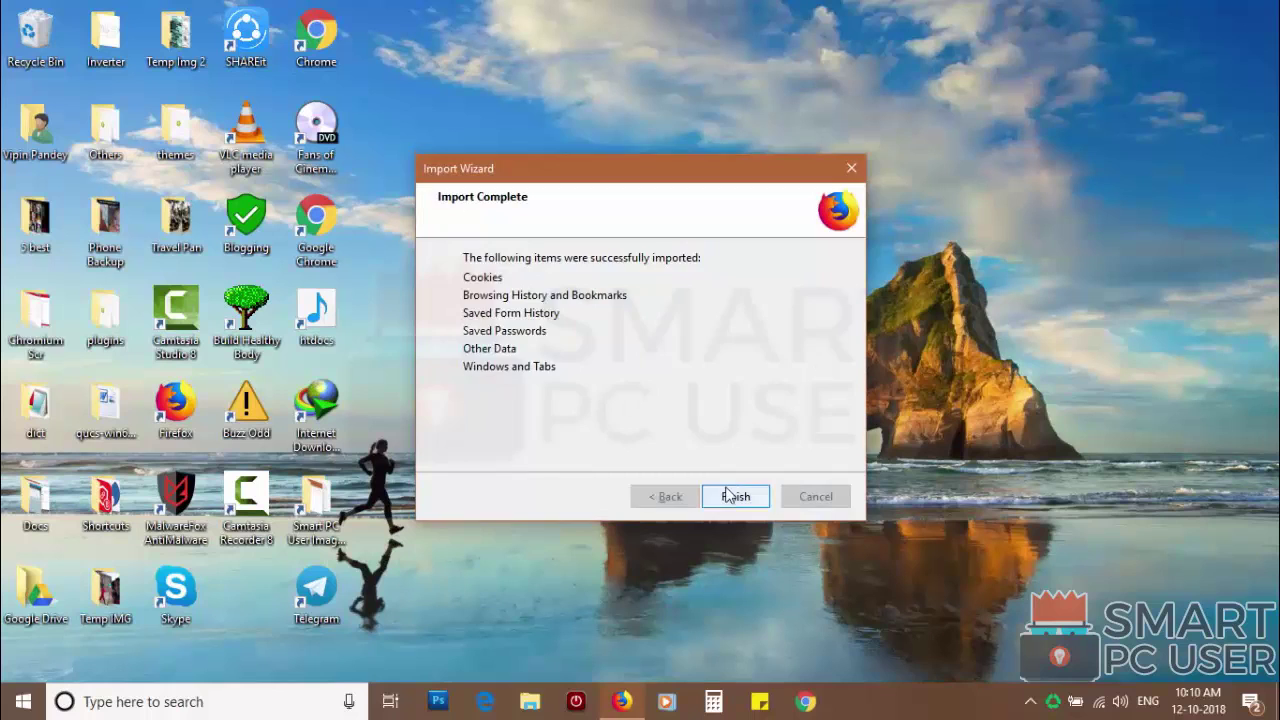
pyautogui.click(729, 494)
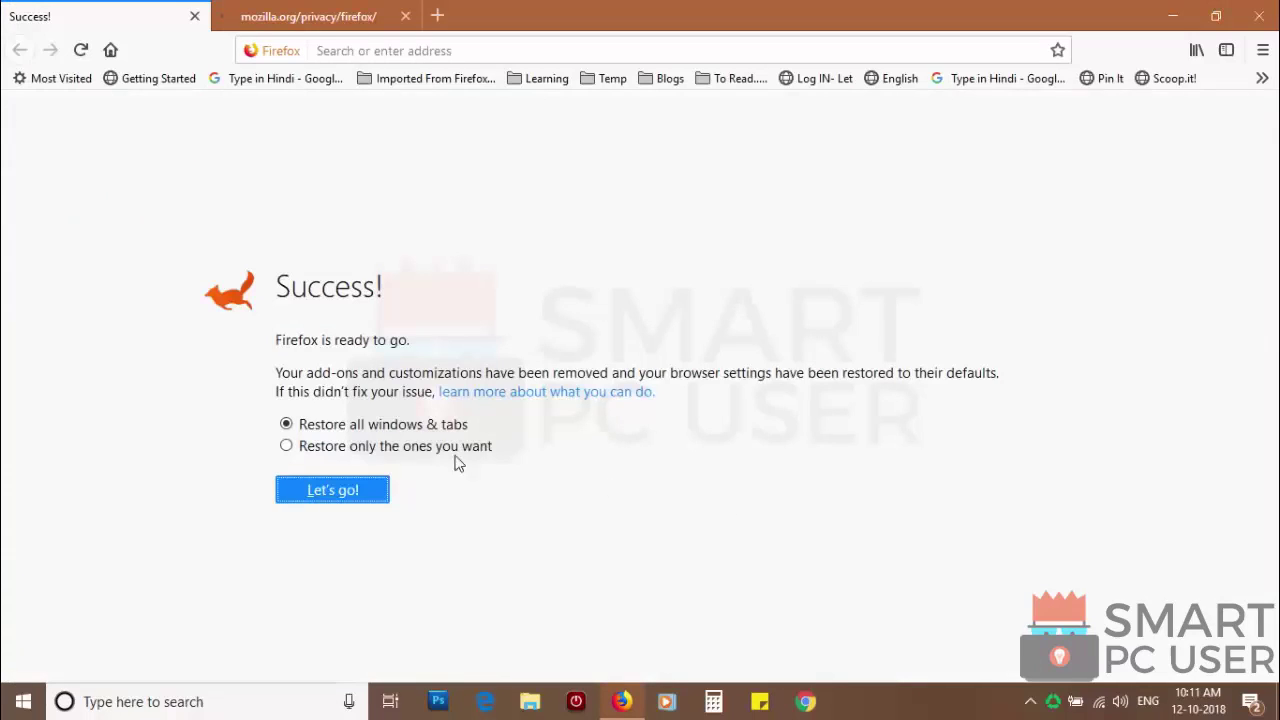
pyautogui.click(360, 447)
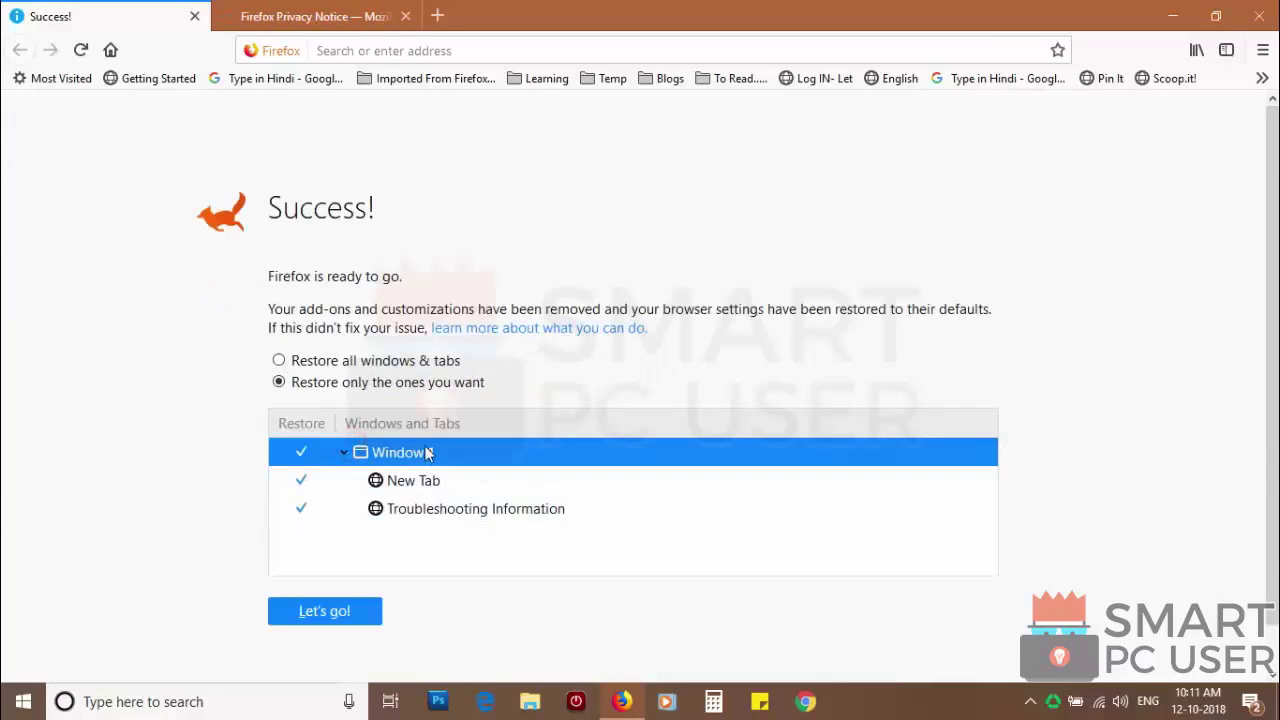
# Finish the Firefox refresh, then launch Chrome maximized and open its Settings
pyautogui.click(328, 606)
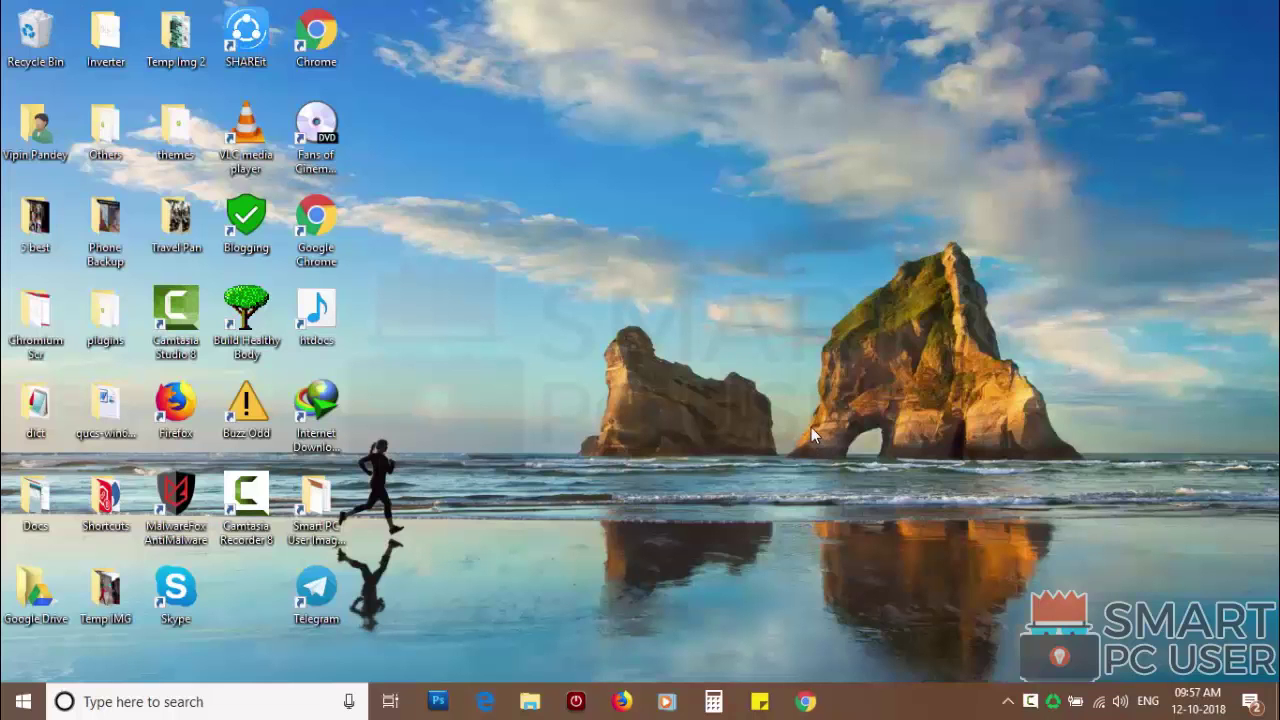
pyautogui.click(806, 692)
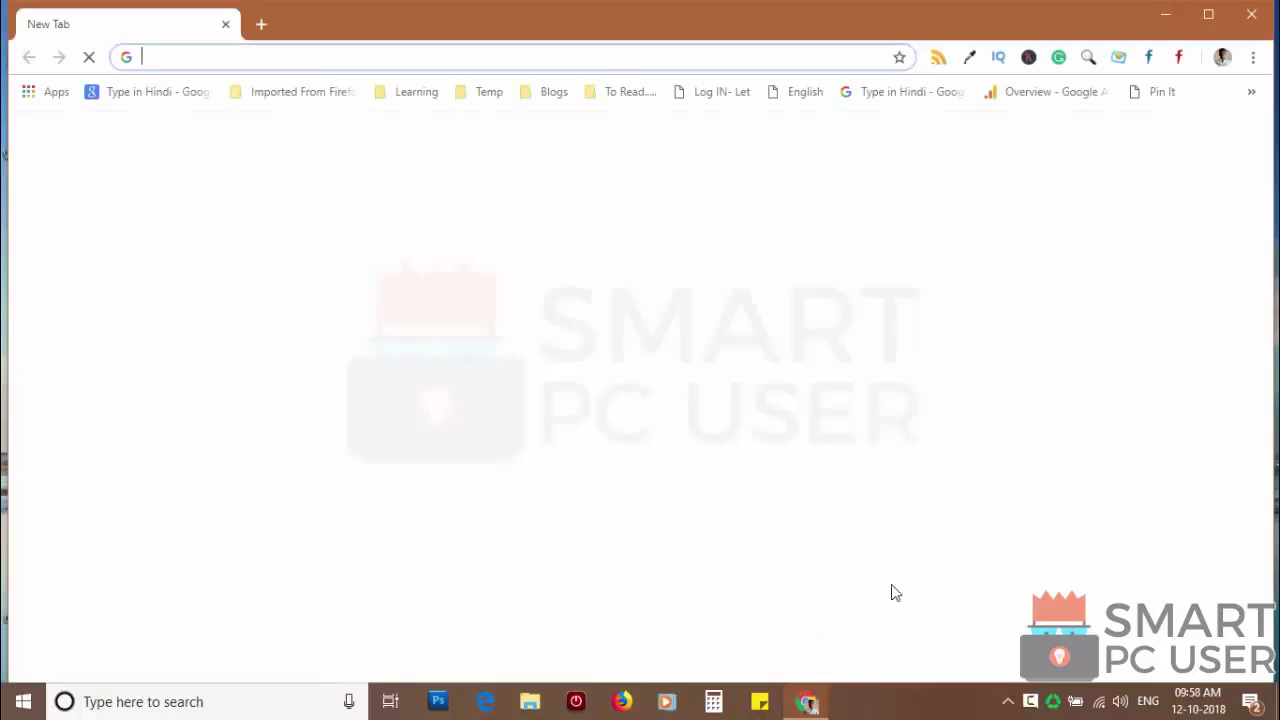
pyautogui.click(1212, 14)
pyautogui.click(1260, 48)
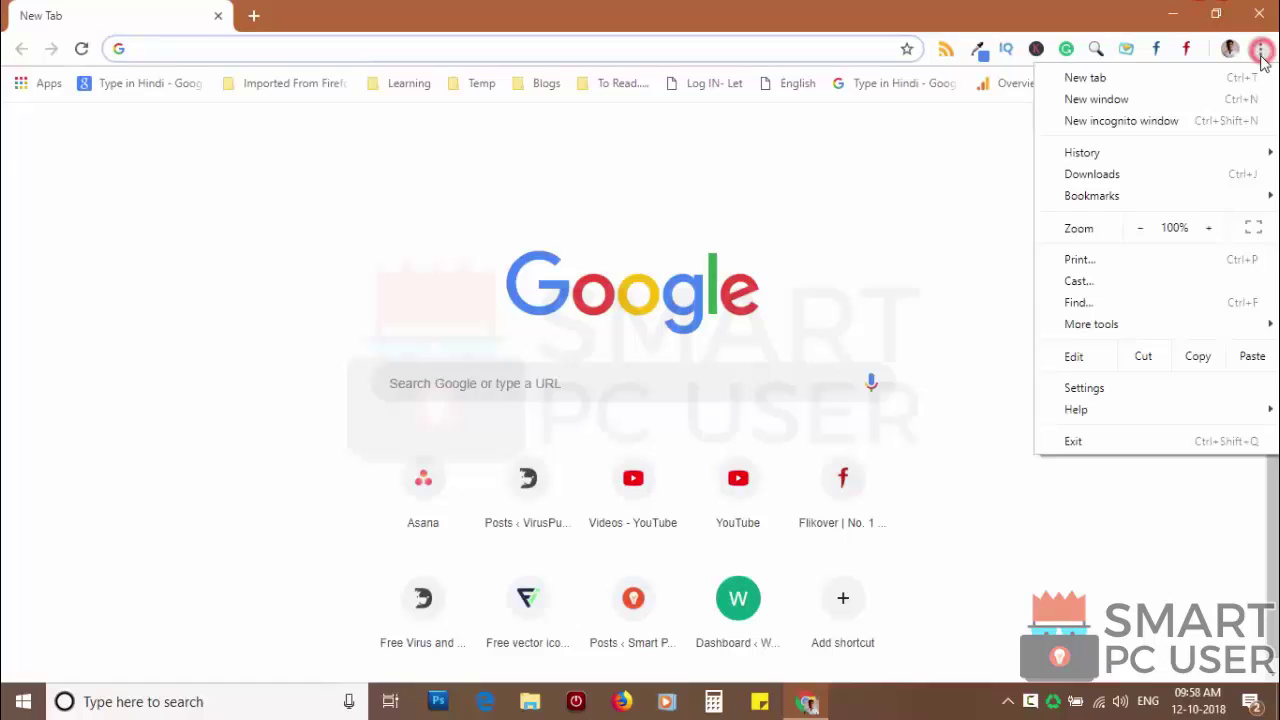
pyautogui.click(1120, 394)
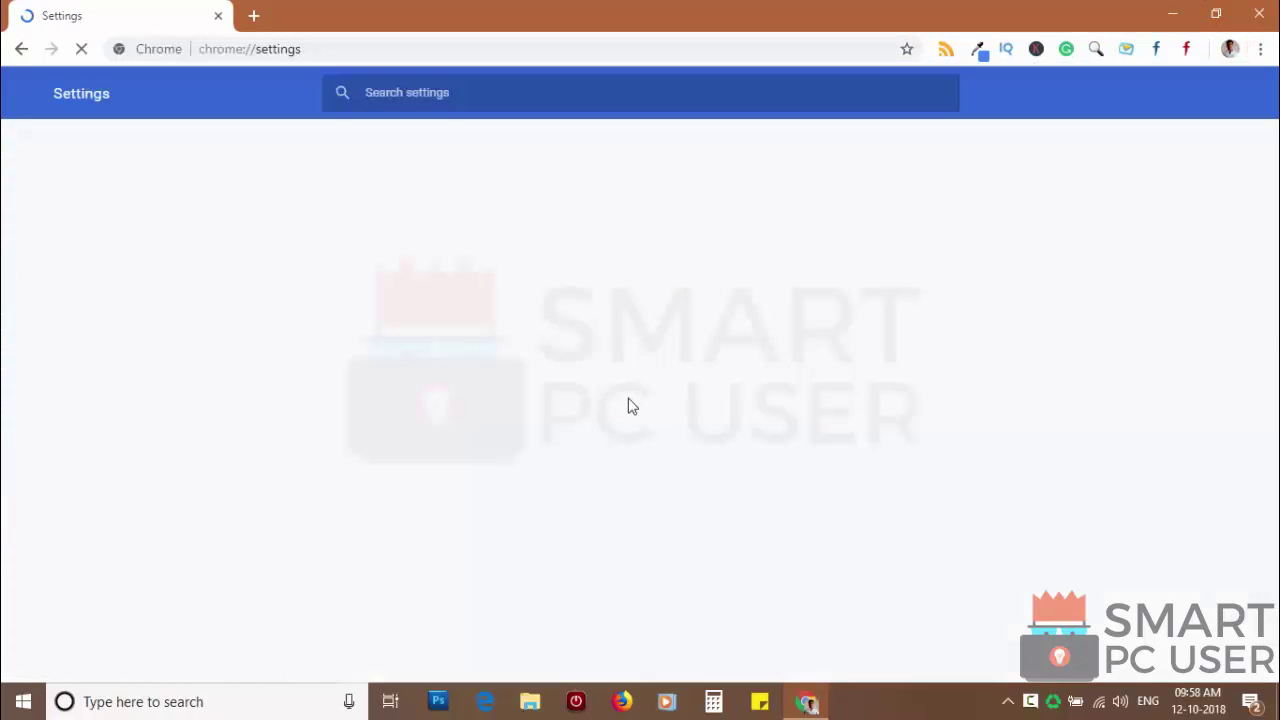
# Go through Advanced and Content settings to Notifications and scroll to the Allow list
pyautogui.scroll(-10, 630, 405)
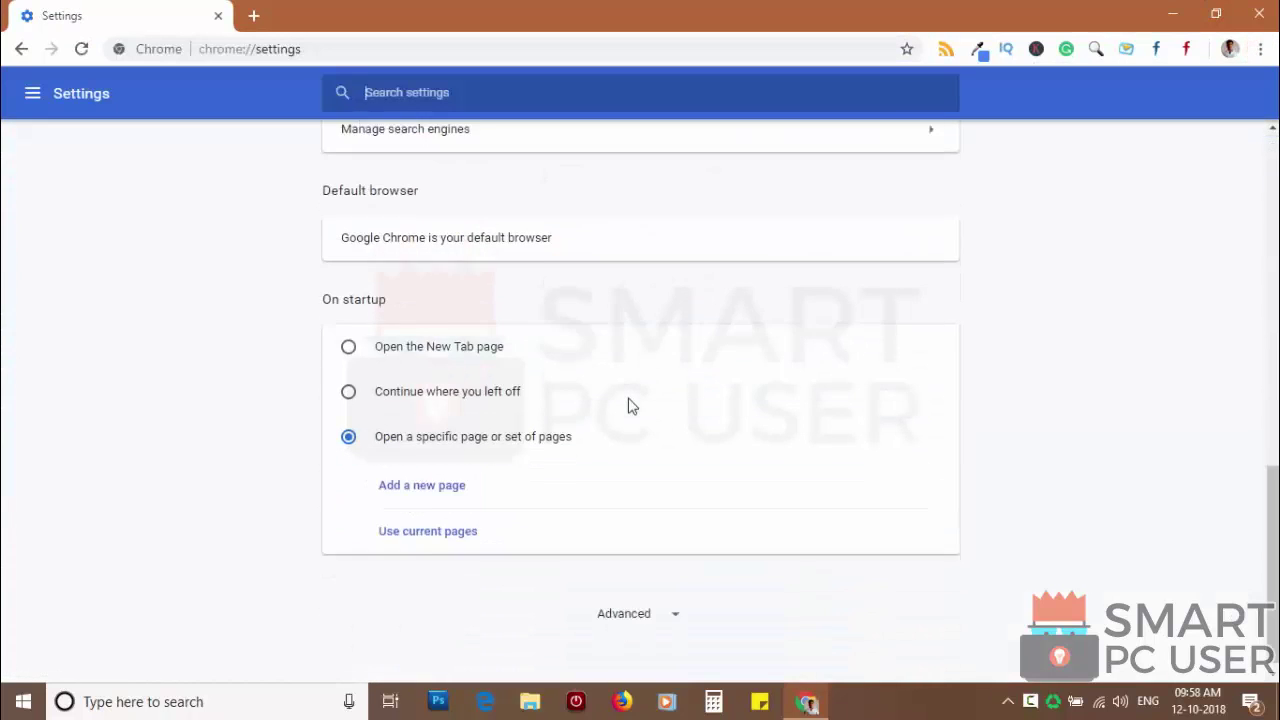
pyautogui.click(629, 612)
pyautogui.scroll(-3, 629, 594)
pyautogui.scroll(-1, 630, 578)
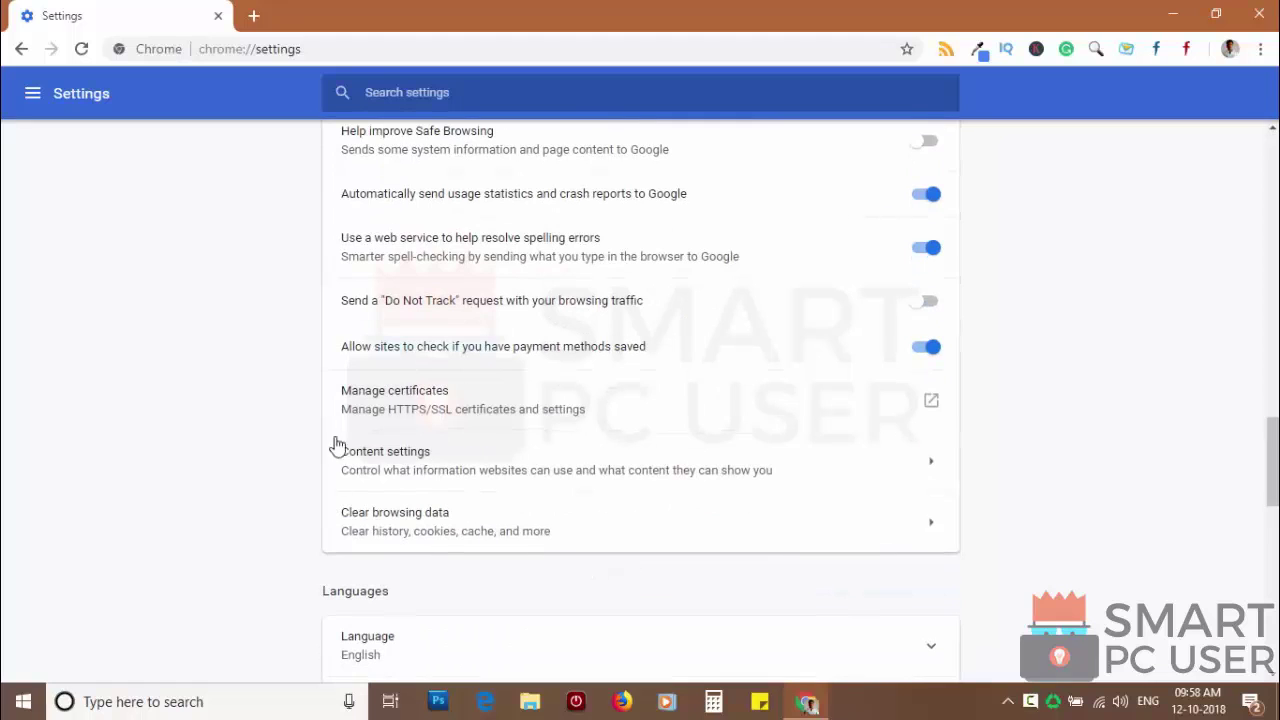
pyautogui.click(415, 459)
pyautogui.scroll(-1, 400, 440)
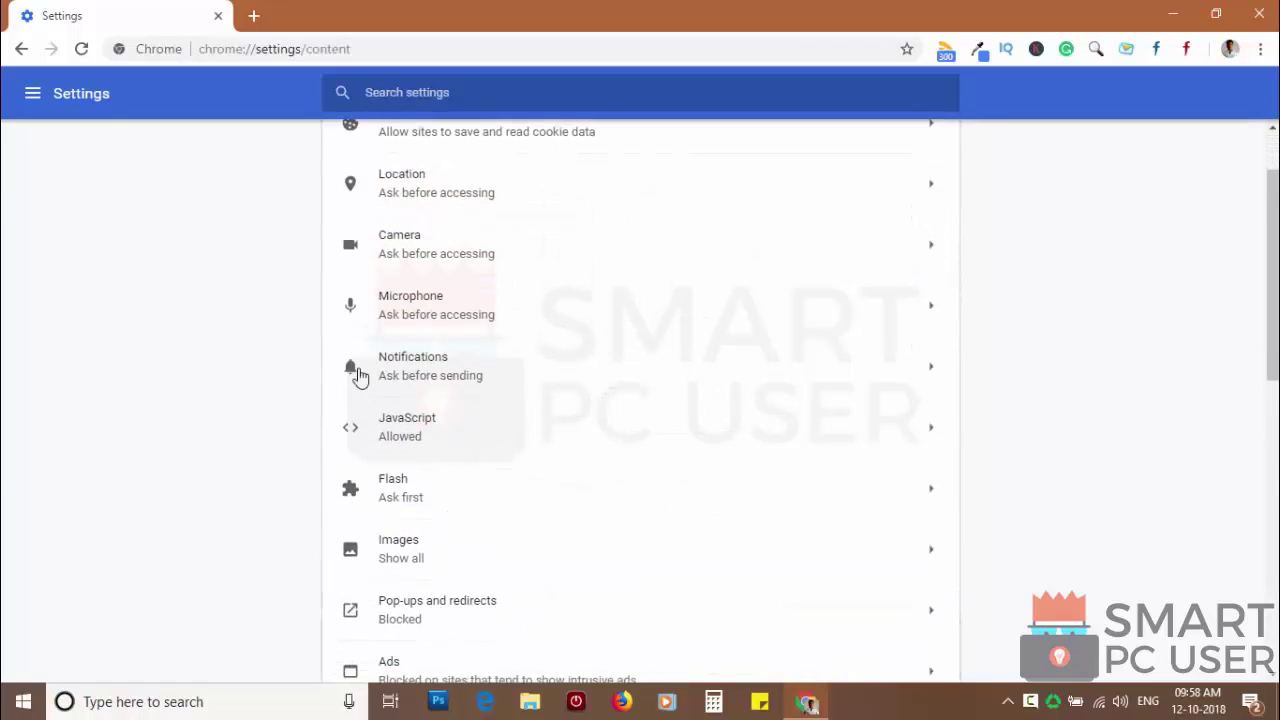
pyautogui.click(428, 368)
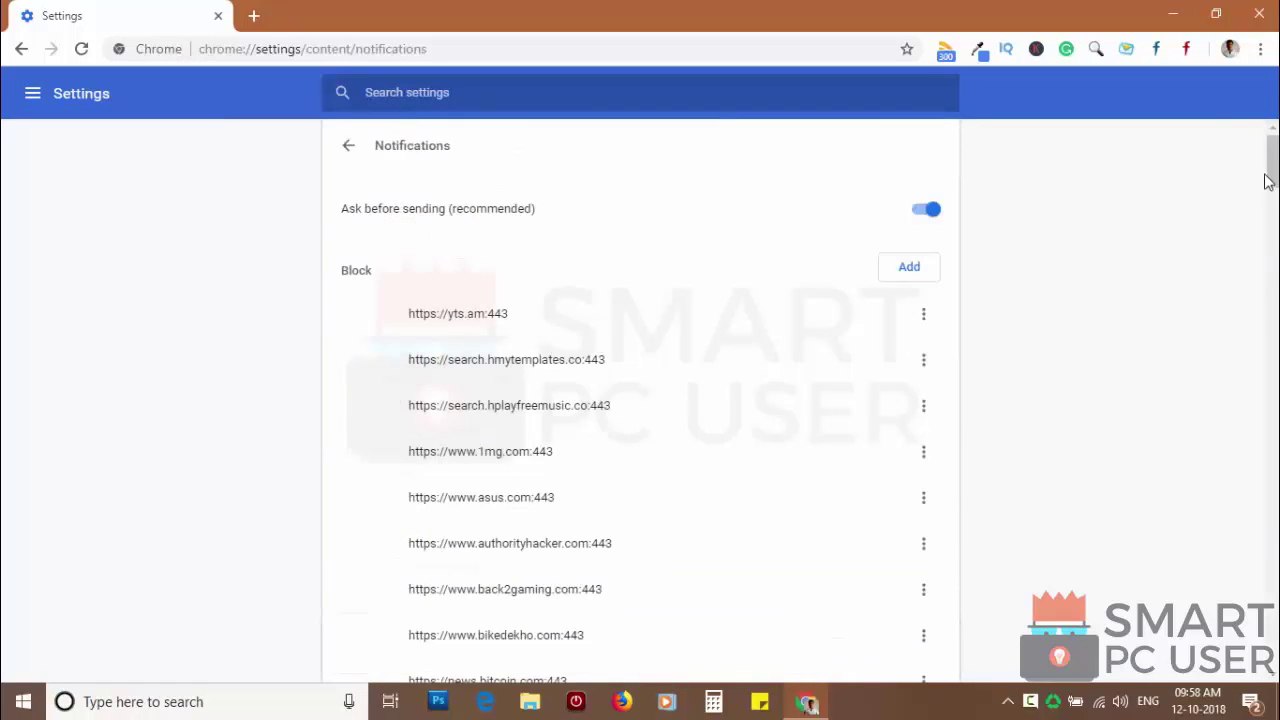
pyautogui.moveTo(1268, 180); pyautogui.dragTo(1260, 648)
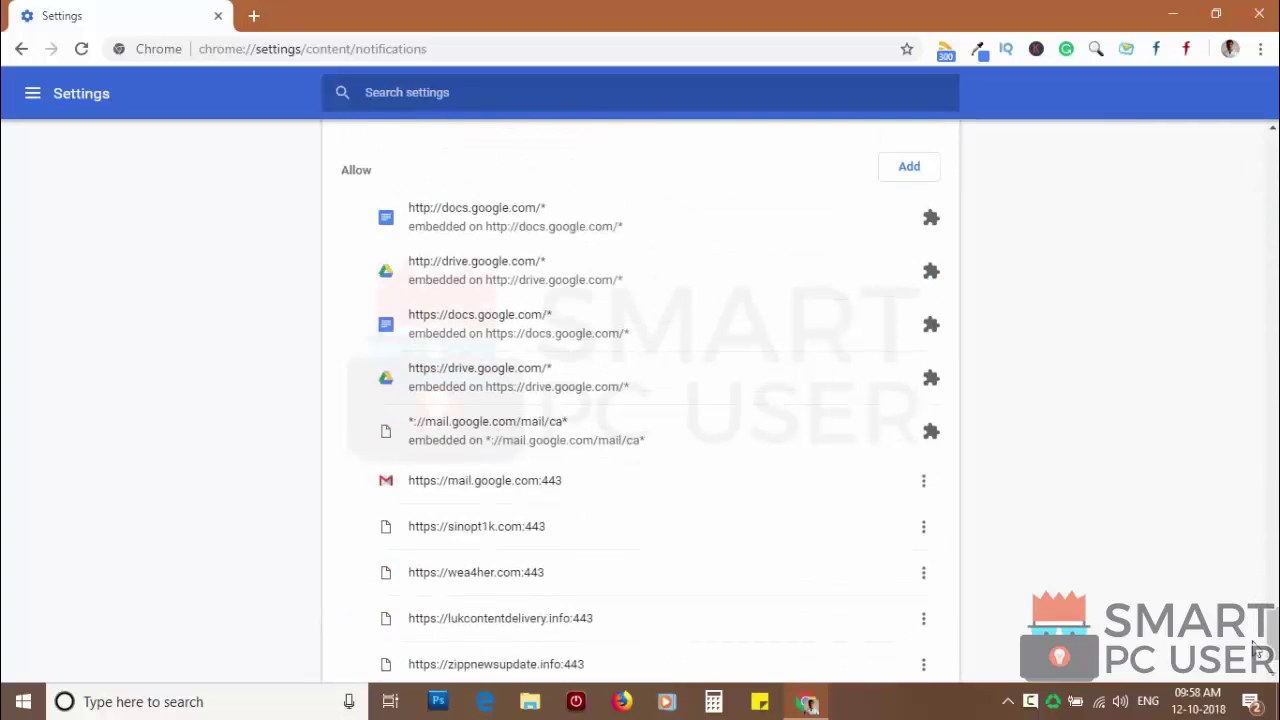
pyautogui.scroll(-1, 407, 407)
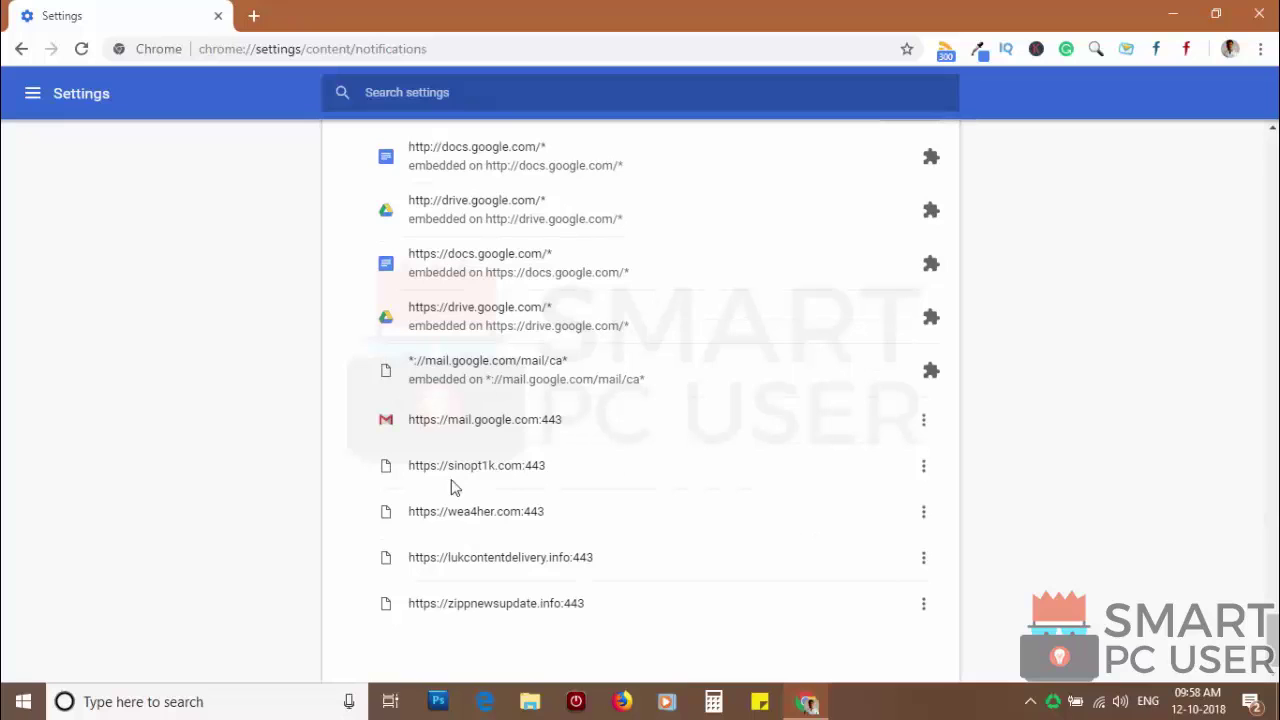
# Remove sinopt1k.com, wea4her.com, lukcontentdelivery.info and zippnewsupdate.info from Chrome's notification Allow list
pyautogui.click(924, 467)
pyautogui.click(916, 533)
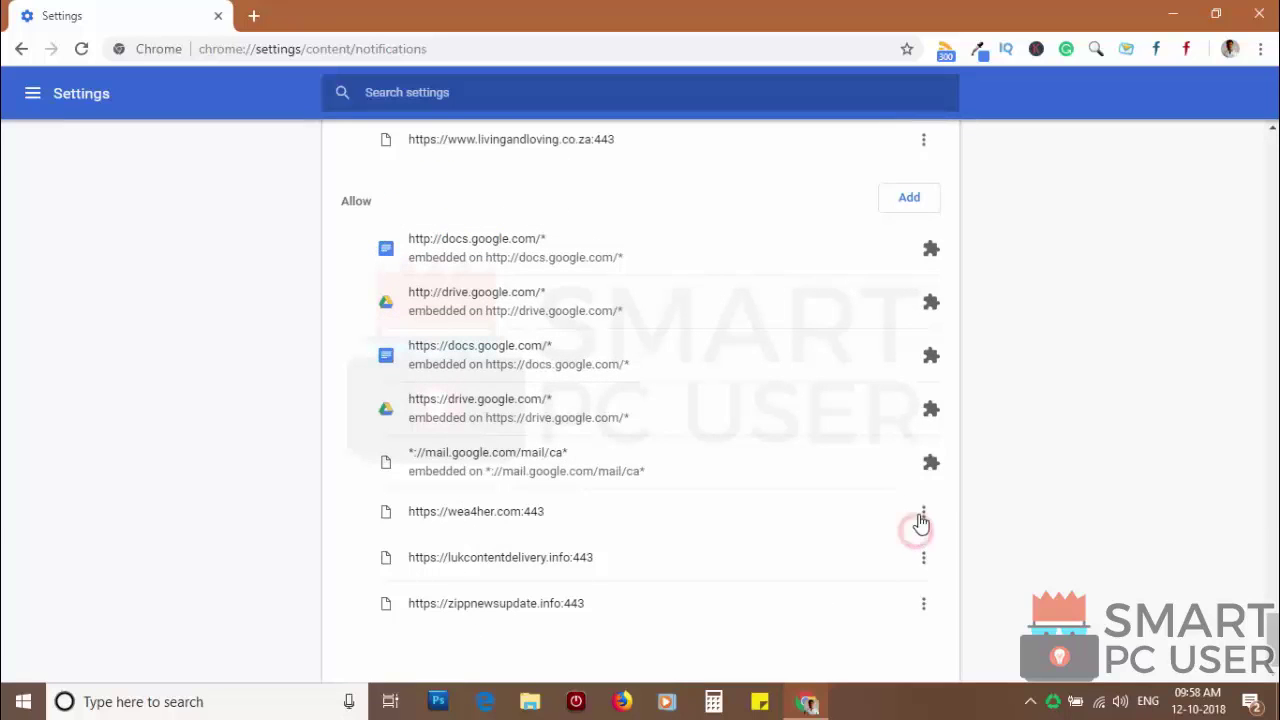
pyautogui.click(923, 511)
pyautogui.click(906, 578)
pyautogui.click(924, 560)
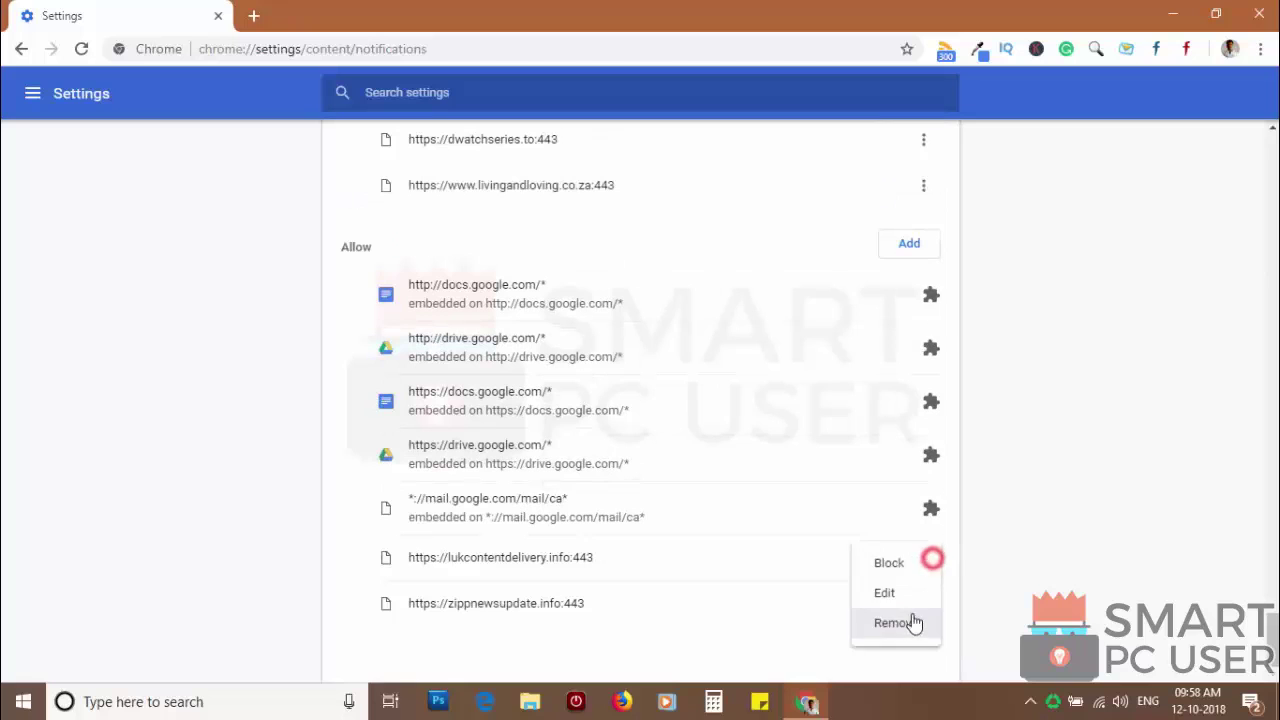
pyautogui.click(908, 622)
pyautogui.click(921, 606)
pyautogui.click(916, 605)
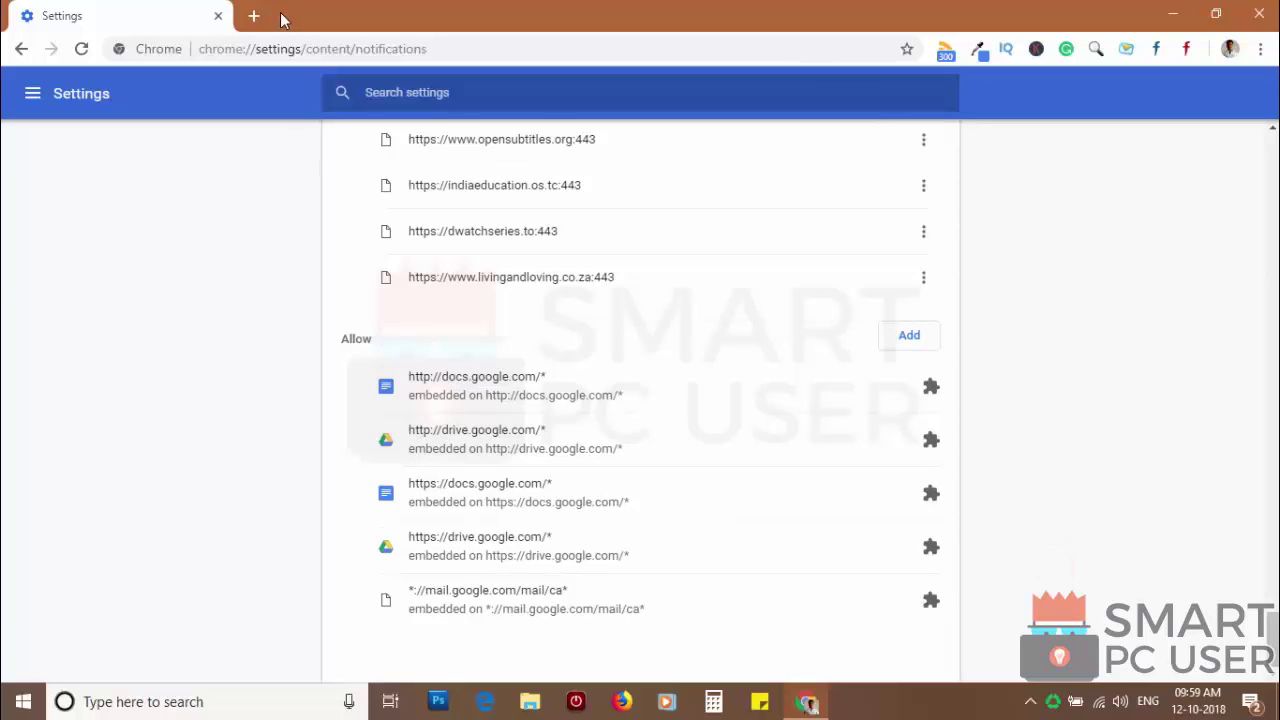
# Restart Chrome and open its Settings page
pyautogui.click(1259, 14)
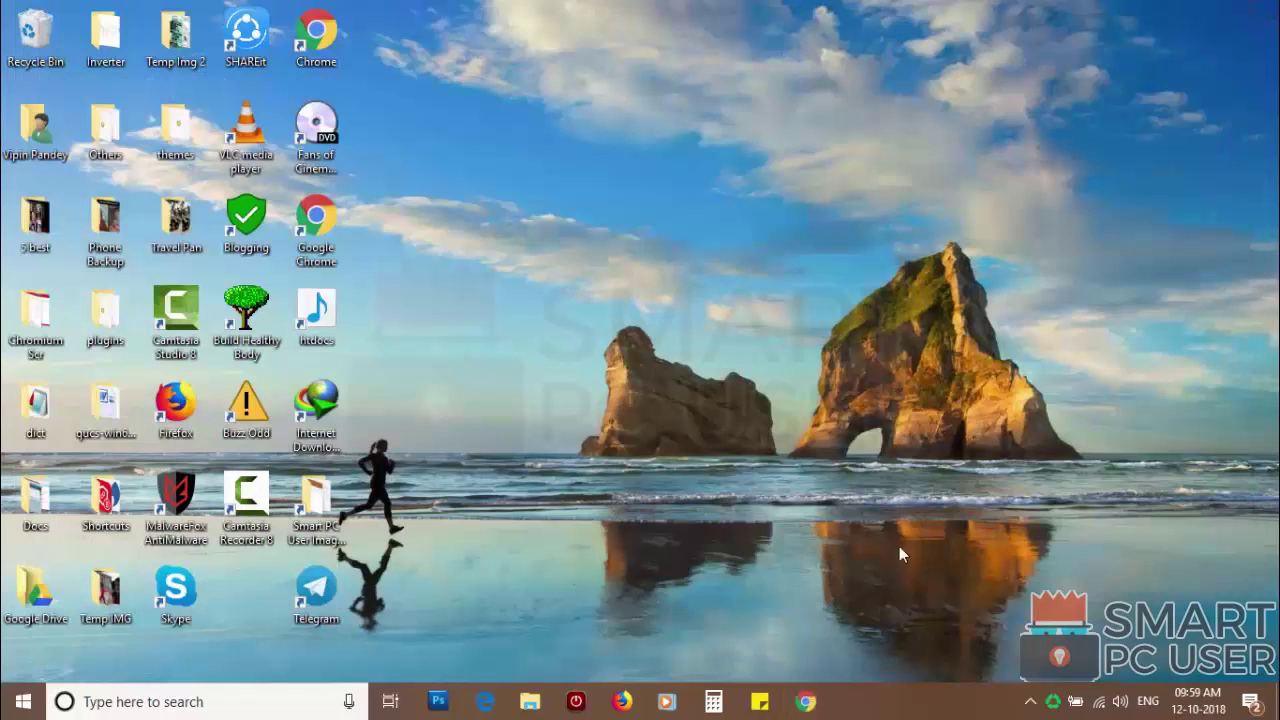
pyautogui.click(806, 701)
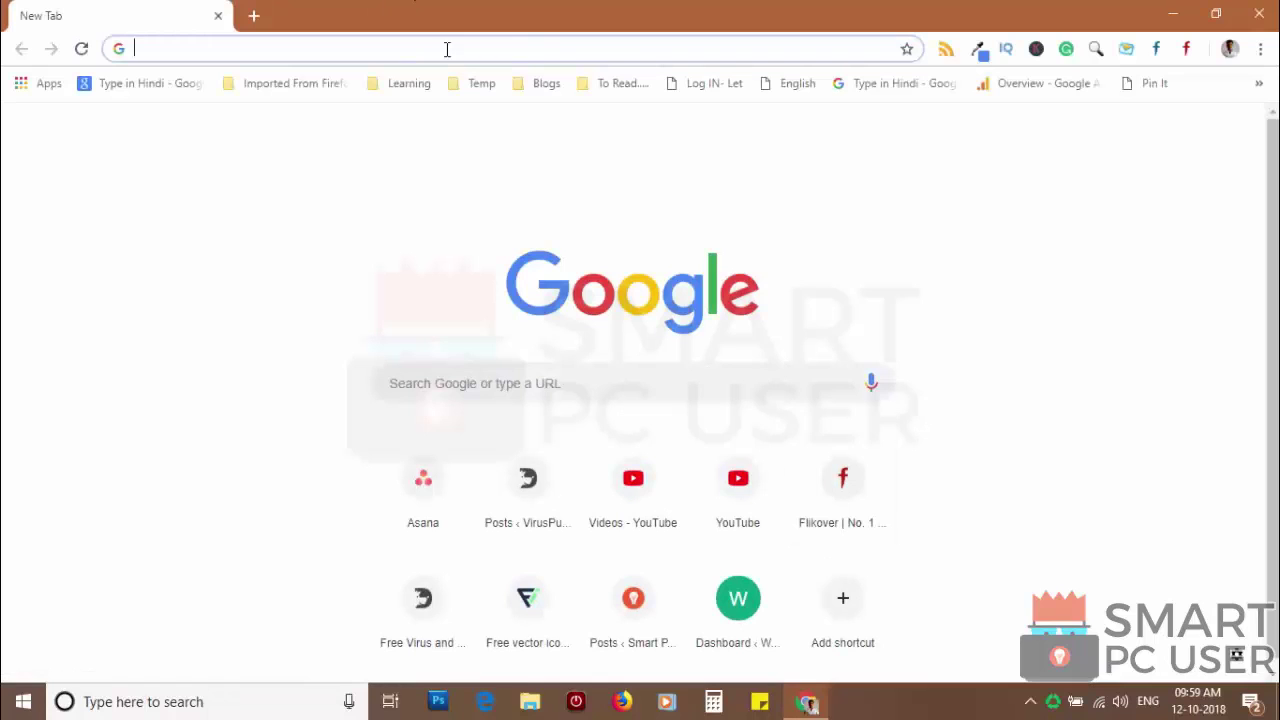
pyautogui.click(1260, 49)
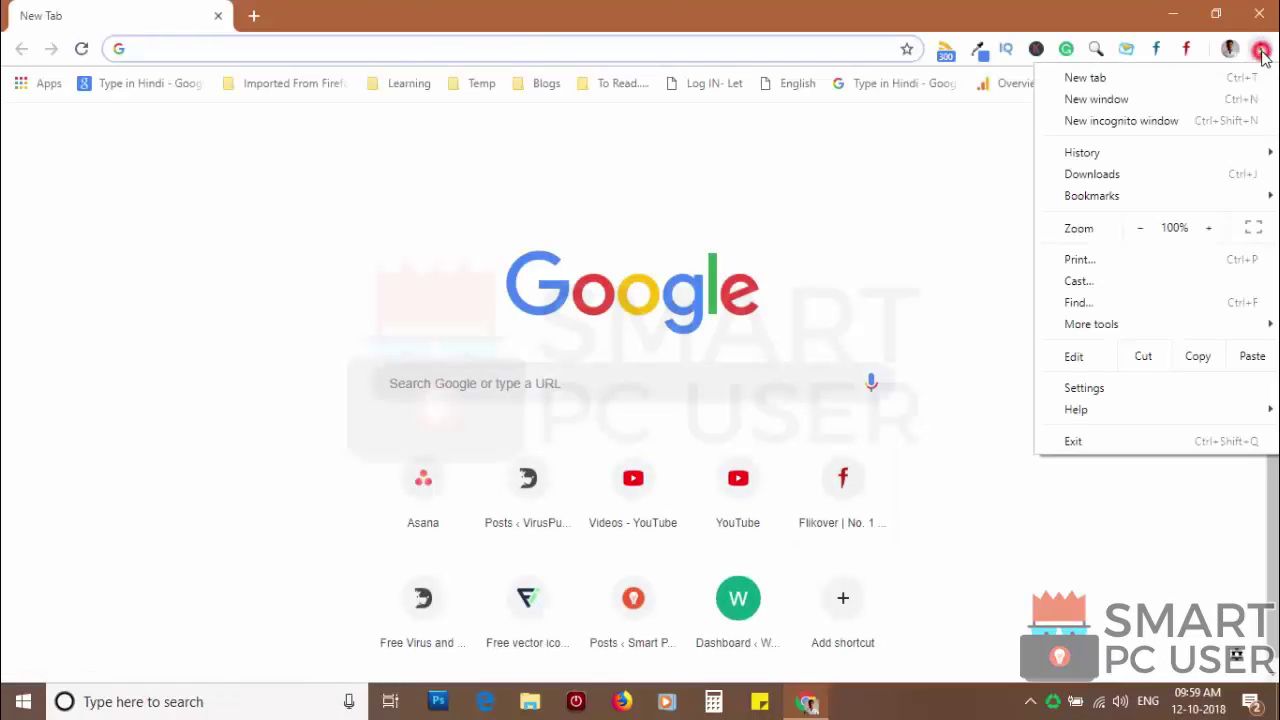
pyautogui.click(1100, 390)
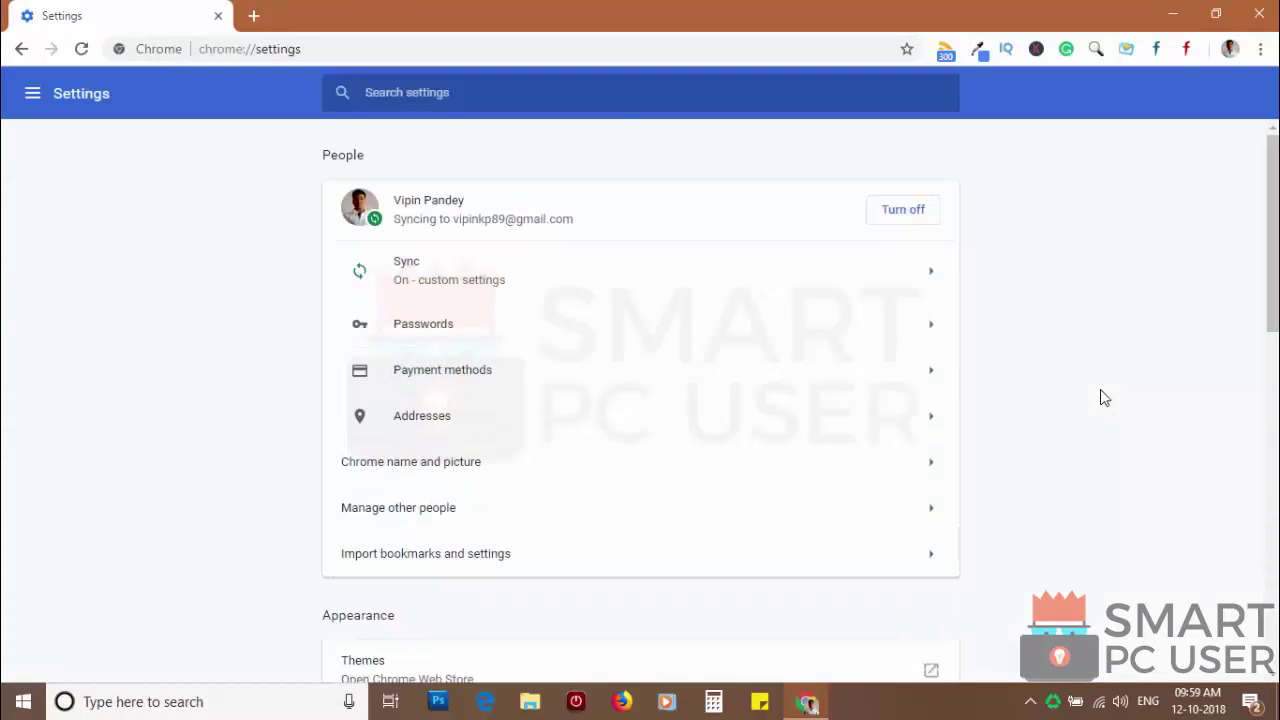
# Under Advanced, restore Chrome's settings to their original defaults and confirm the reset
pyautogui.scroll(-10, 1104, 398)
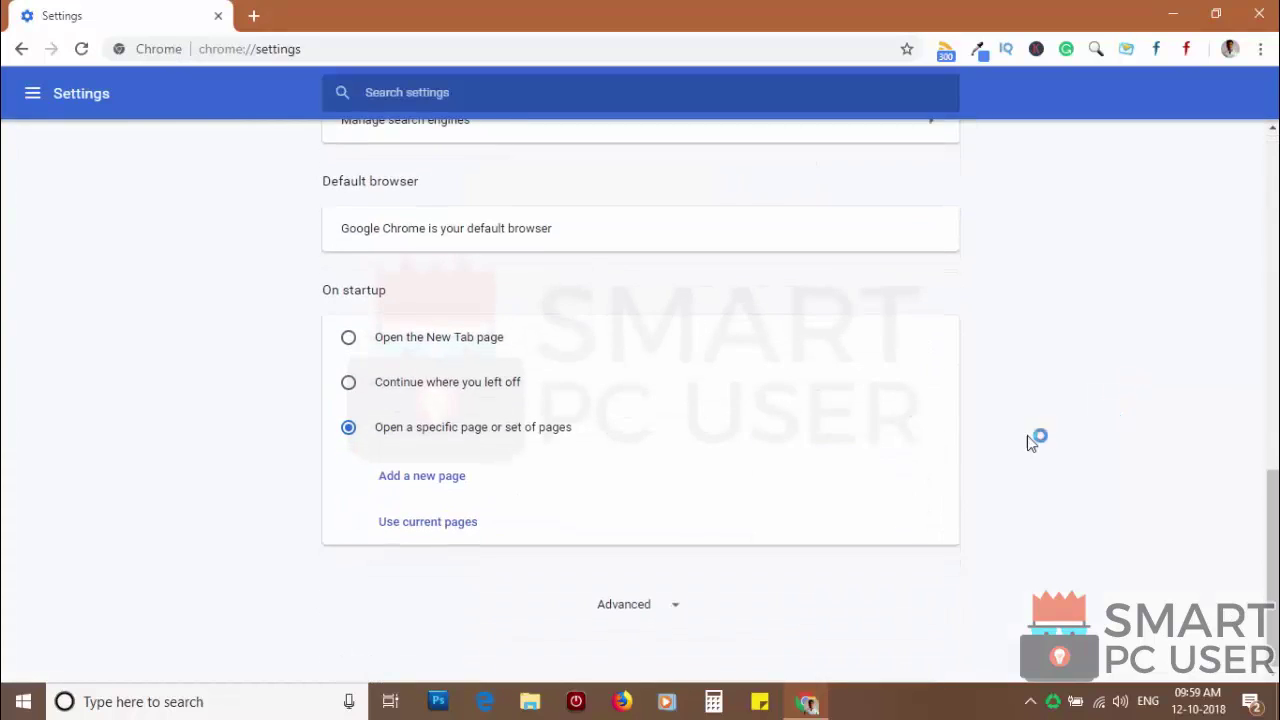
pyautogui.click(665, 608)
pyautogui.scroll(-10, 789, 591)
pyautogui.scroll(-10, 1116, 420)
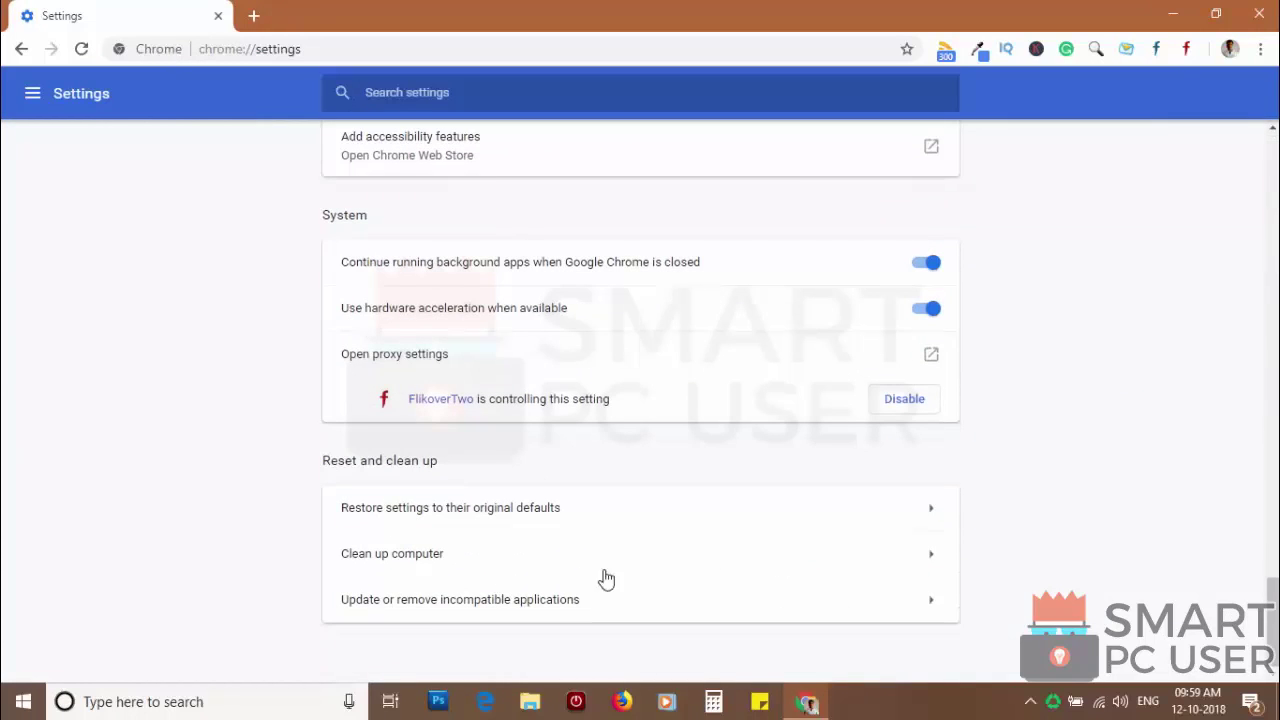
pyautogui.click(425, 511)
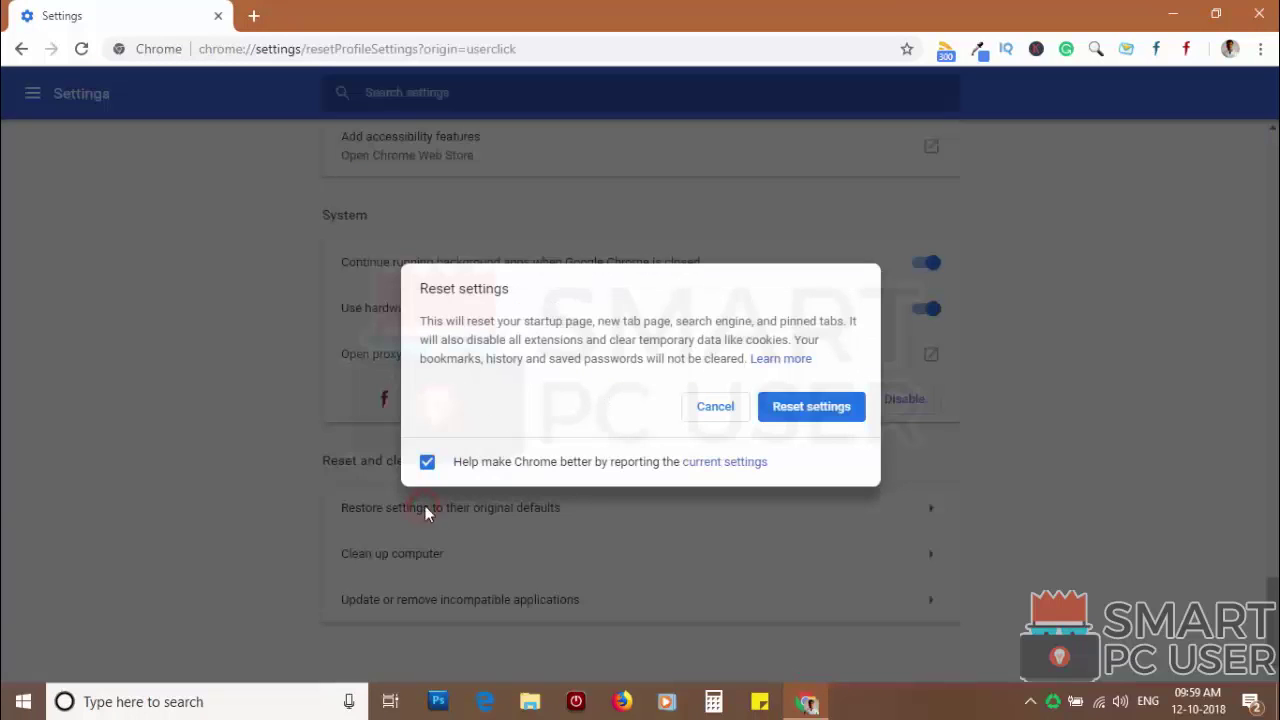
pyautogui.click(822, 408)
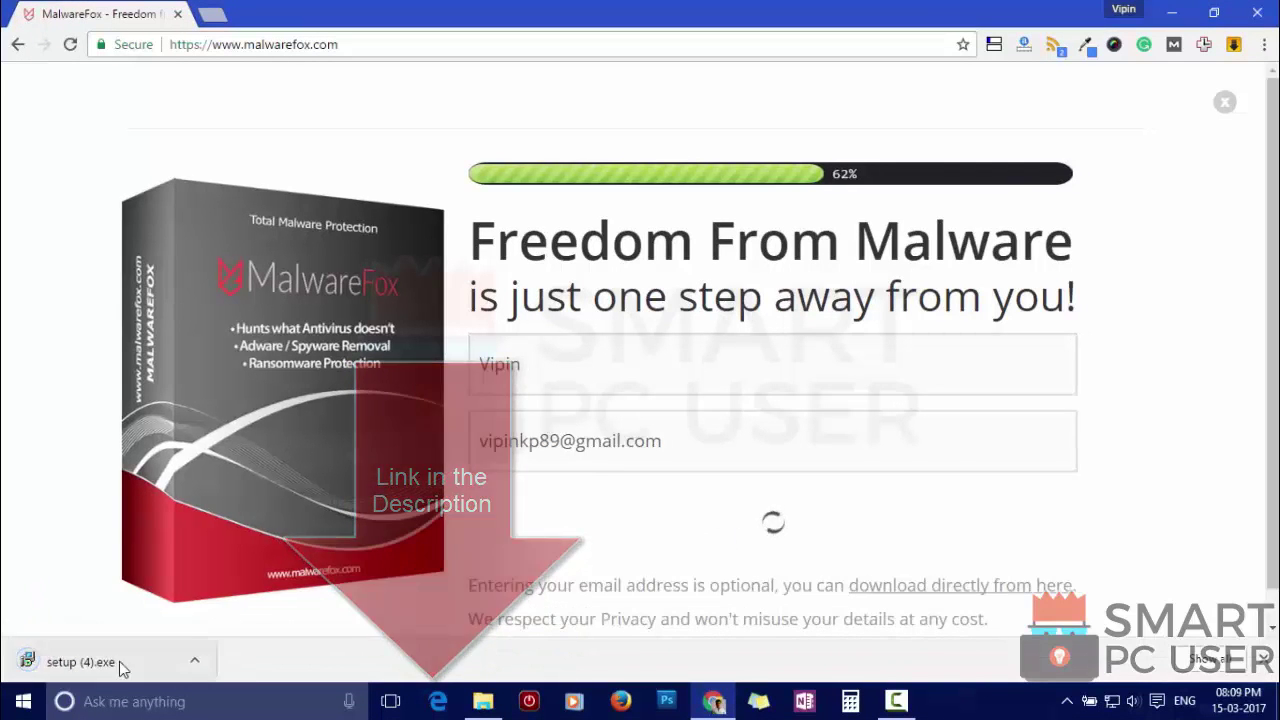
# Install MalwareFox from setup (4).exe, accepting the license and keeping the default folder and options
pyautogui.click(119, 661)
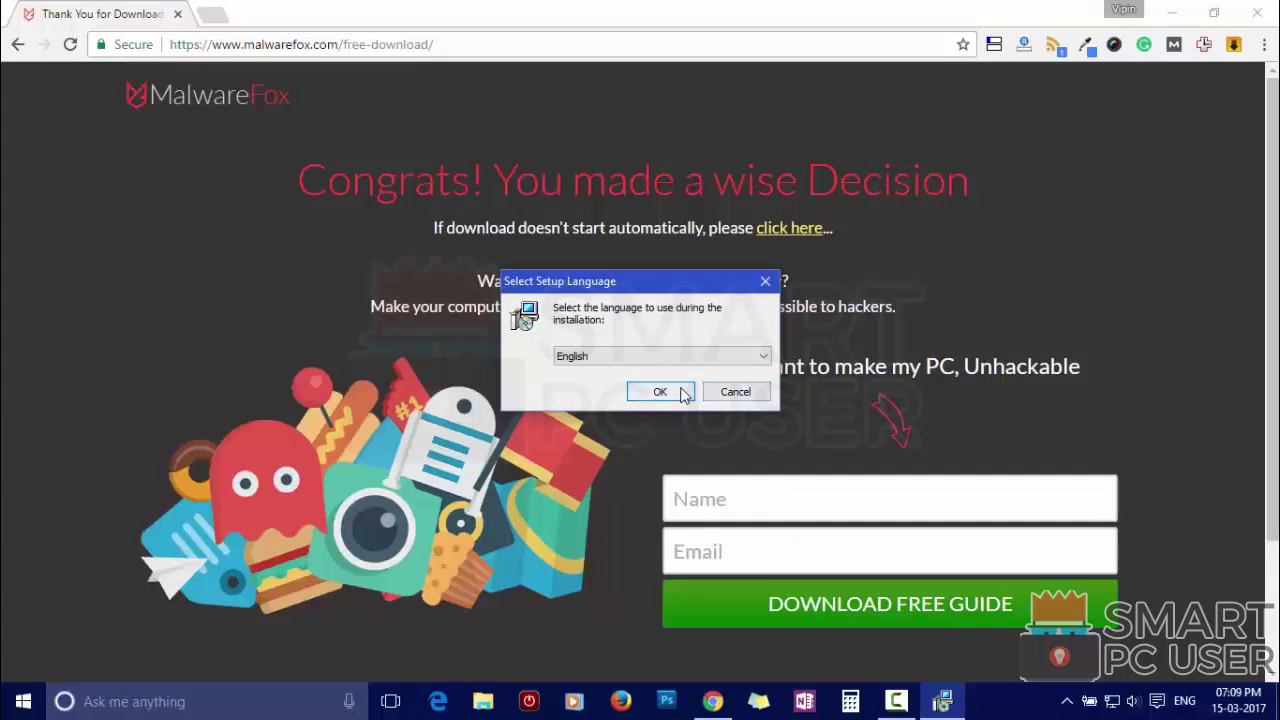
pyautogui.click(655, 392)
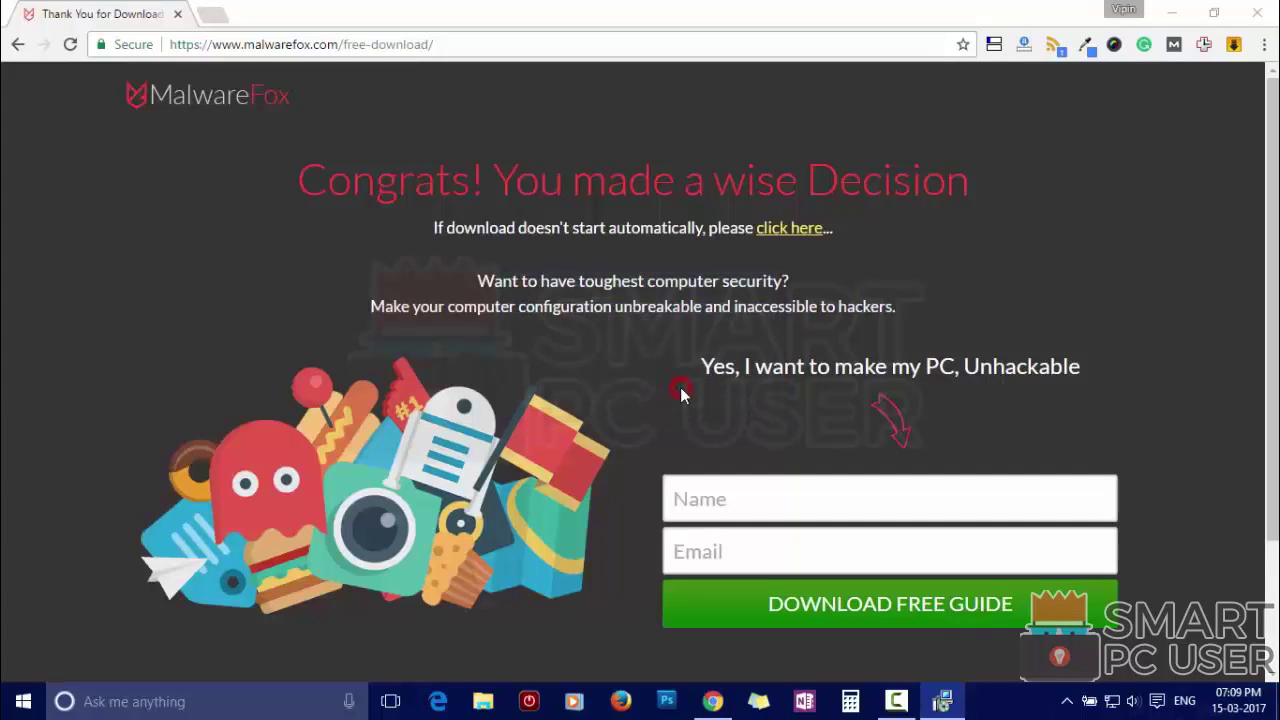
pyautogui.click(748, 500)
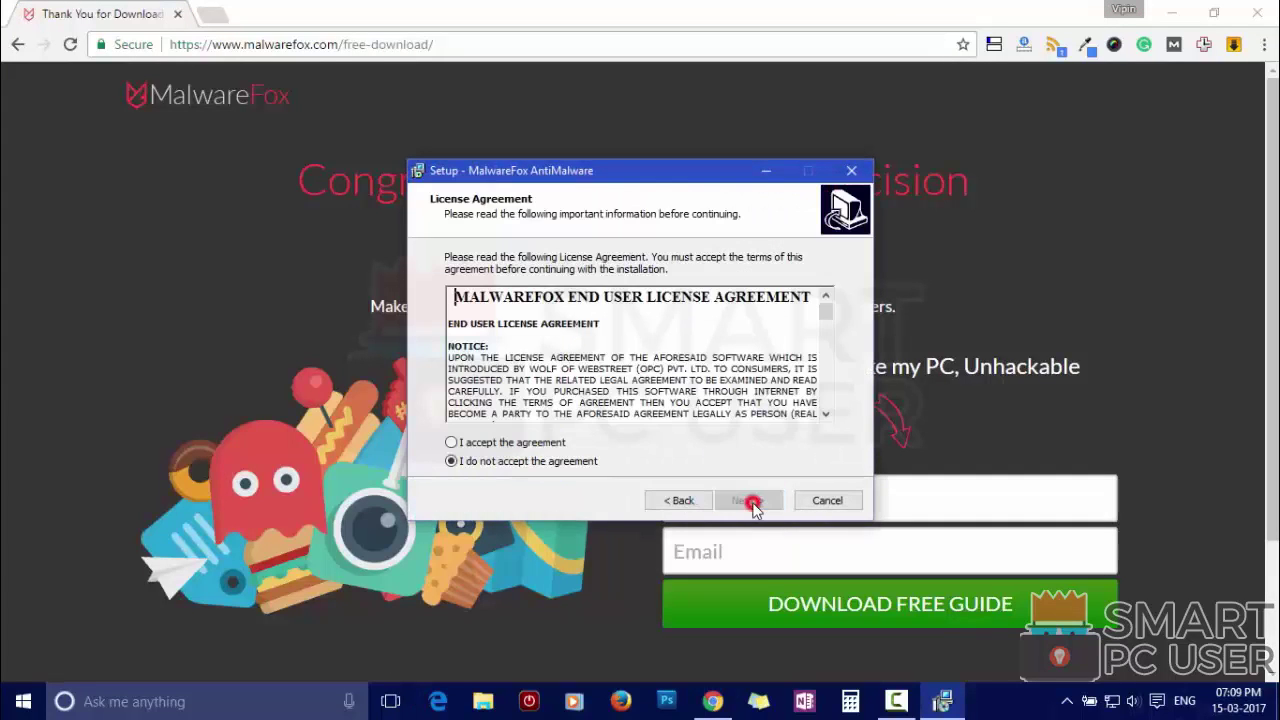
pyautogui.click(514, 443)
pyautogui.click(745, 500)
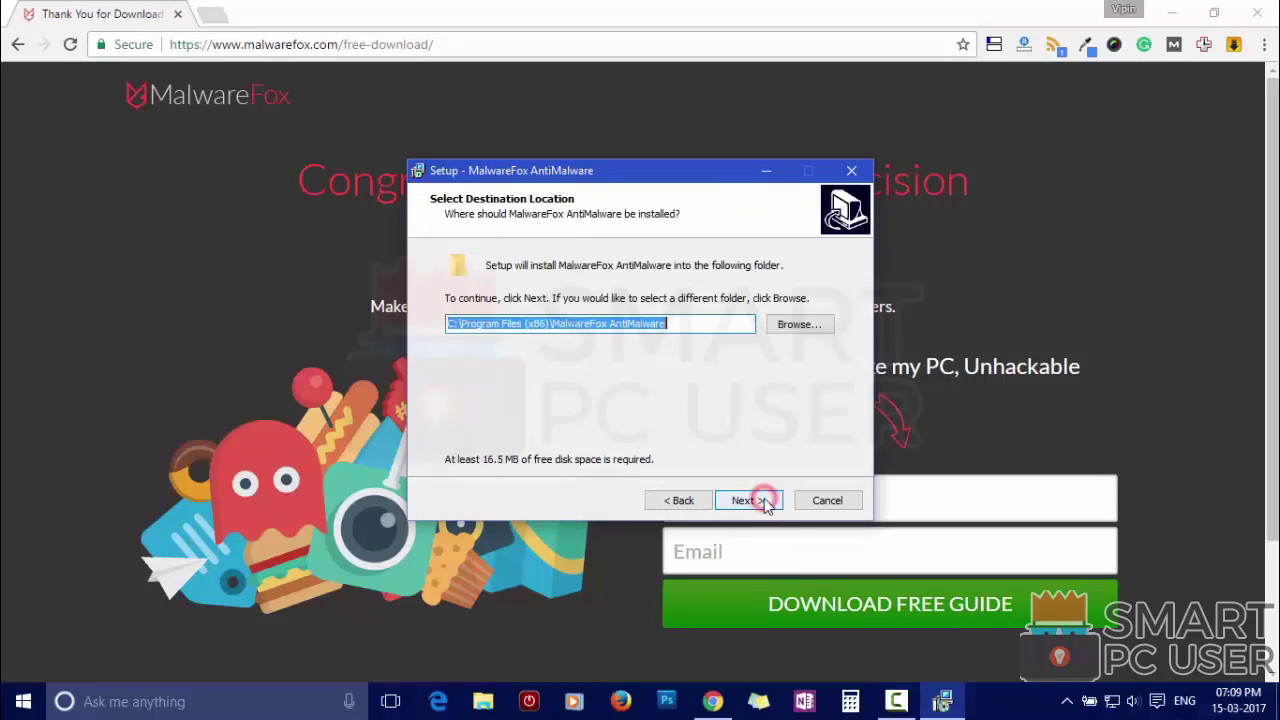
pyautogui.click(741, 501)
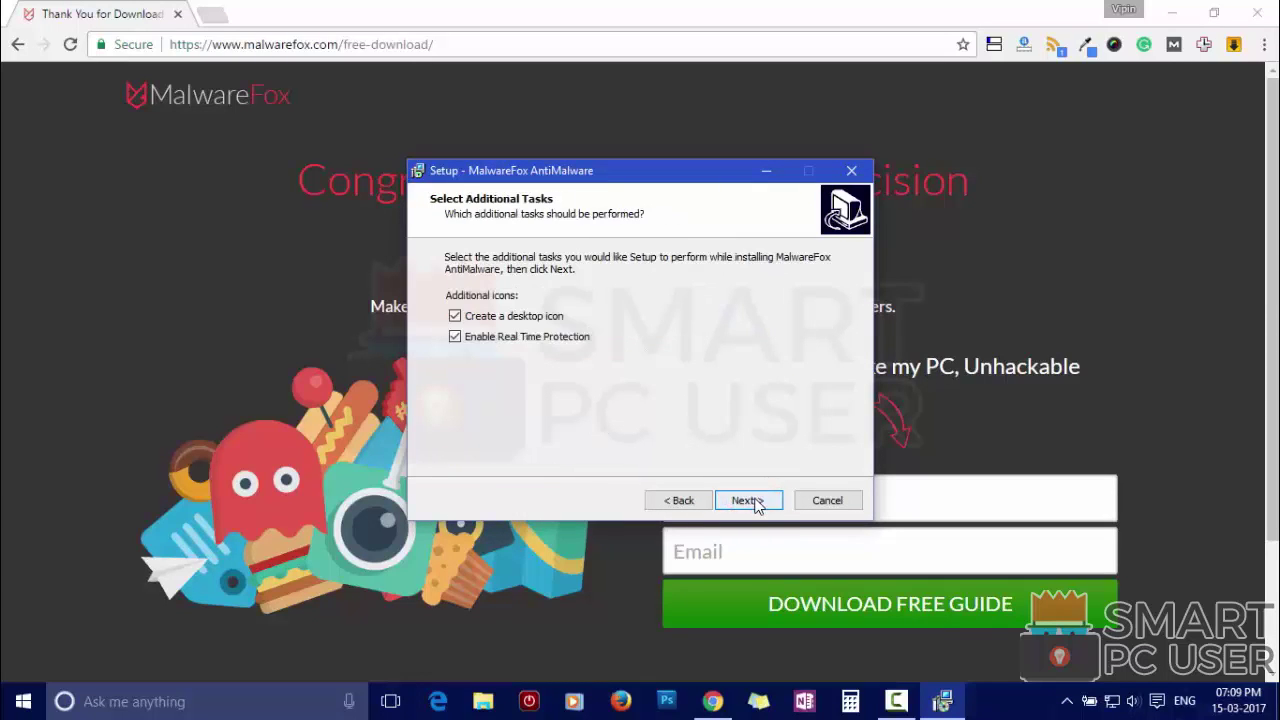
pyautogui.click(752, 500)
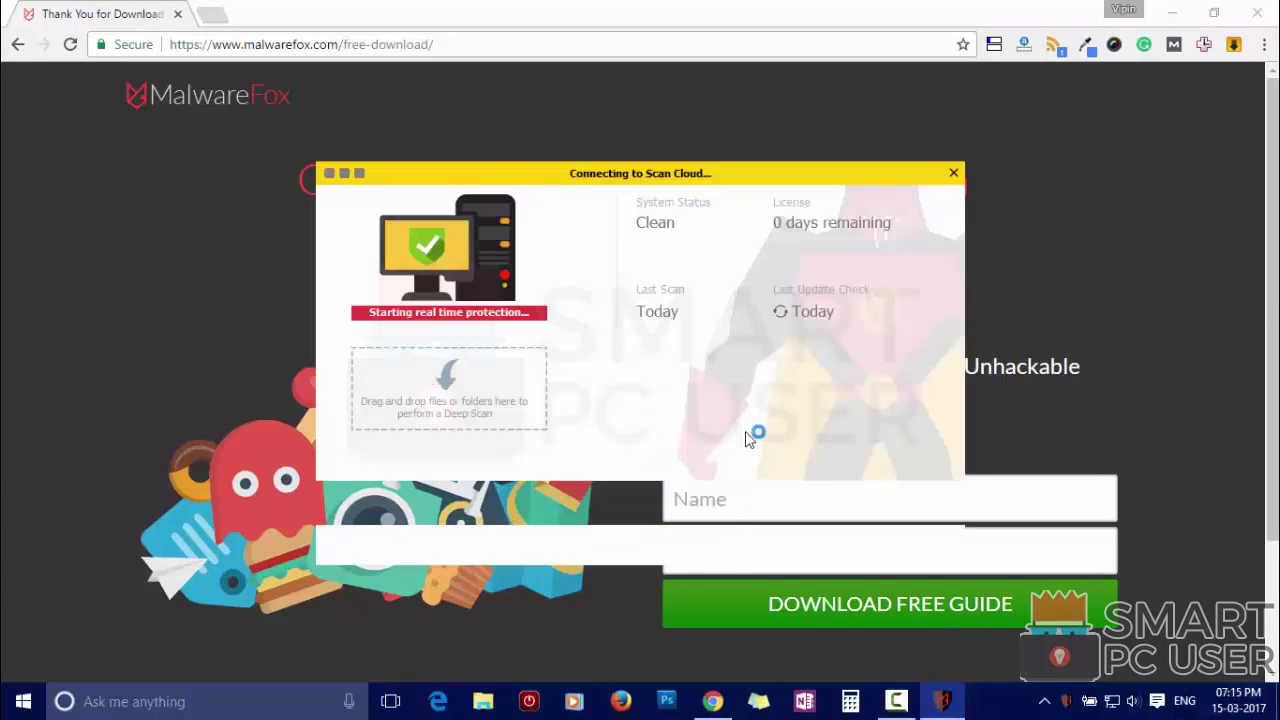
# Update MalwareFox to version 2.72.2.176 and run a full scan of the PC
pyautogui.click(673, 172)
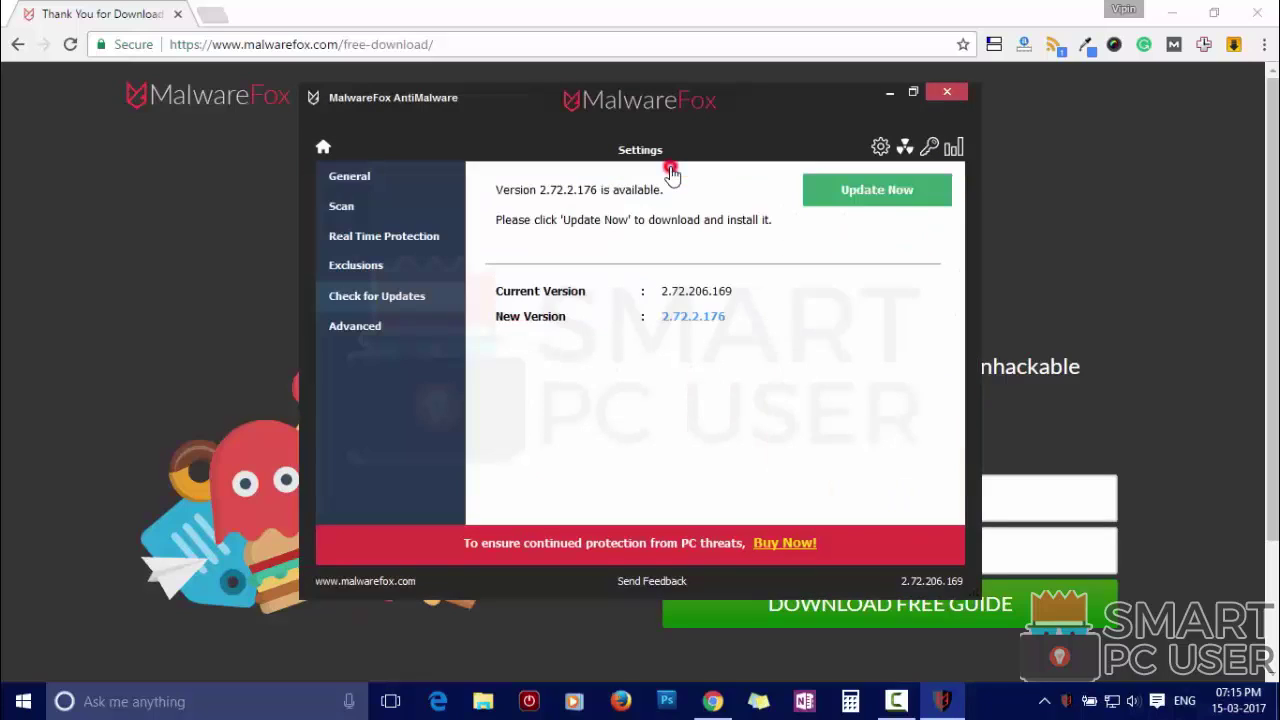
pyautogui.click(868, 203)
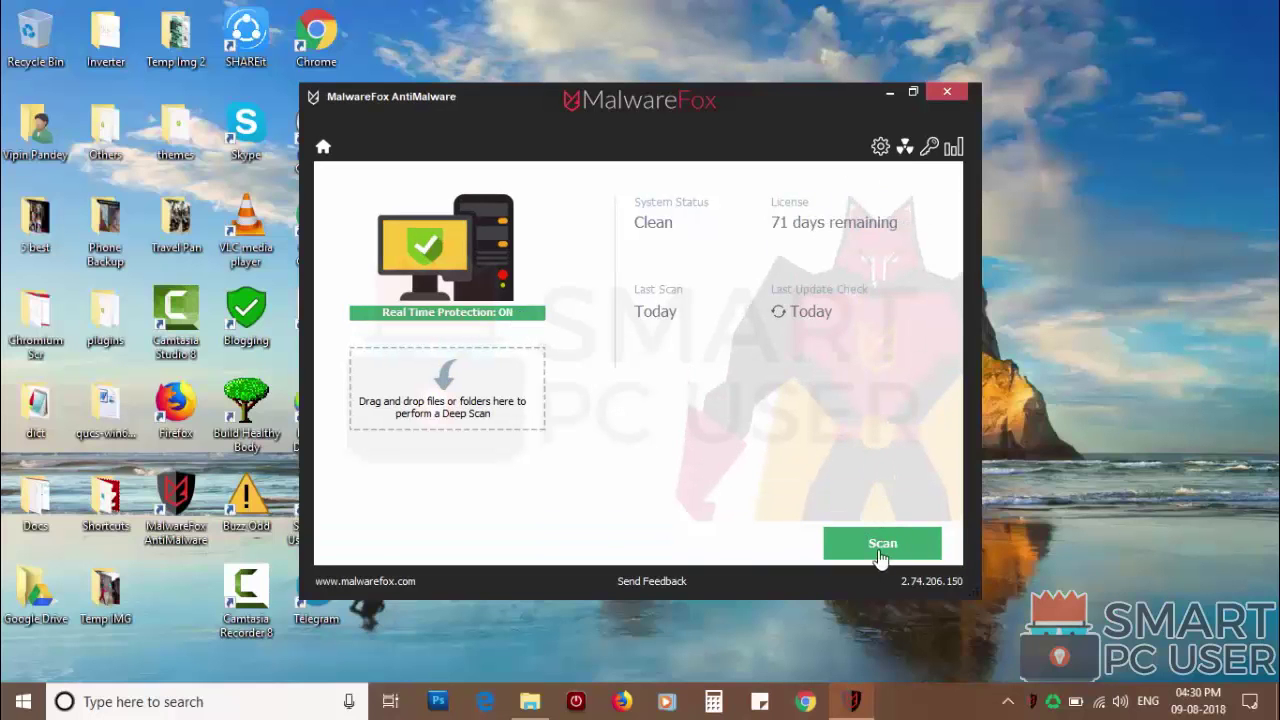
pyautogui.click(881, 556)
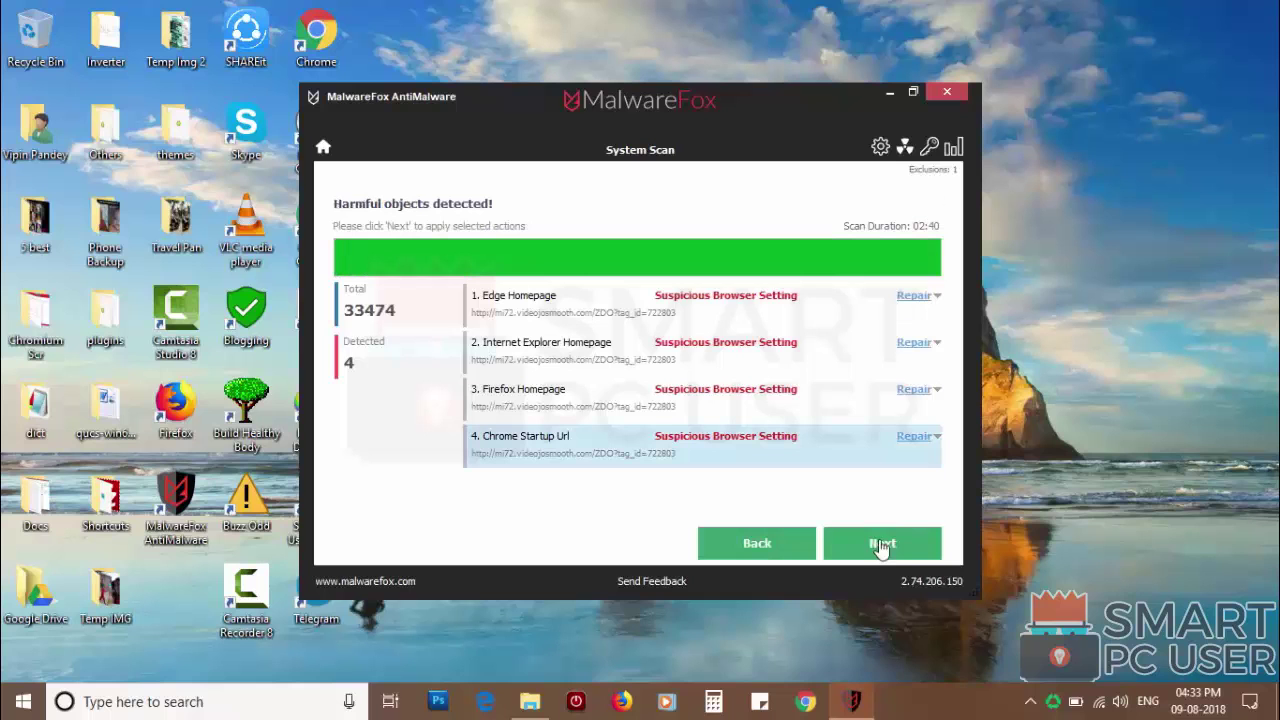
# Start repairing the four suspicious browser homepage and startup settings the scan detected
pyautogui.click(913, 547)
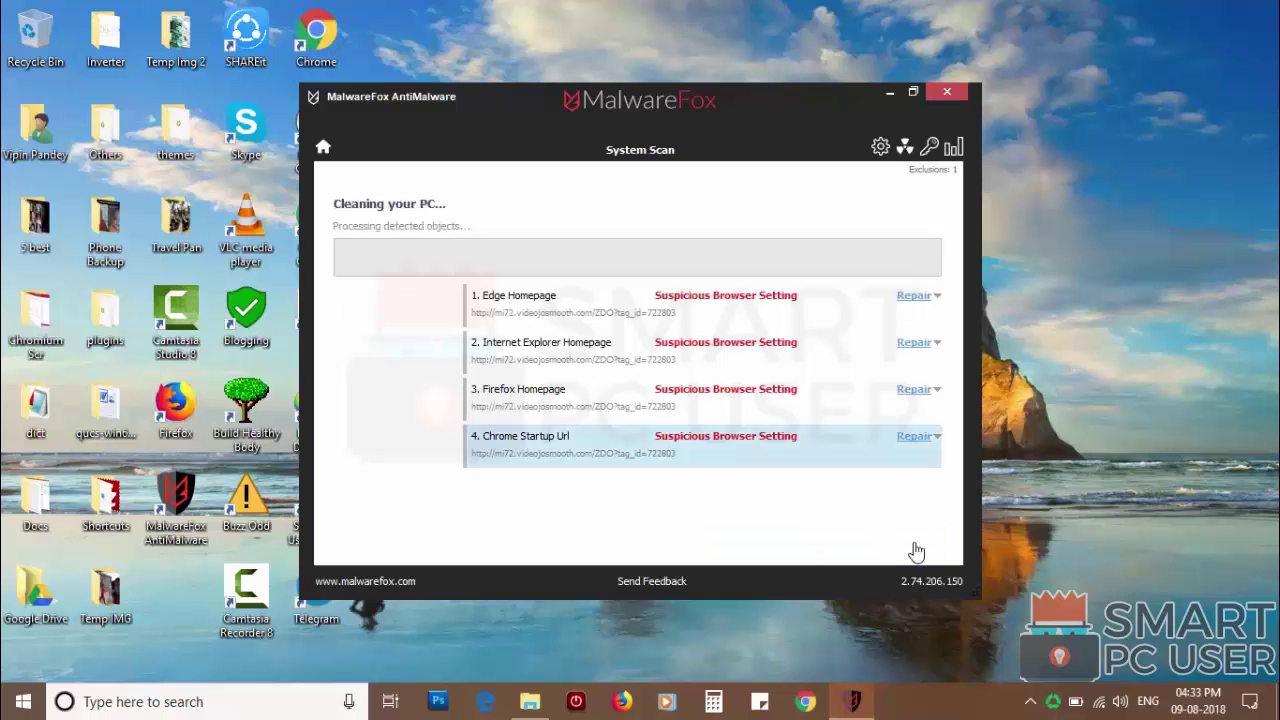